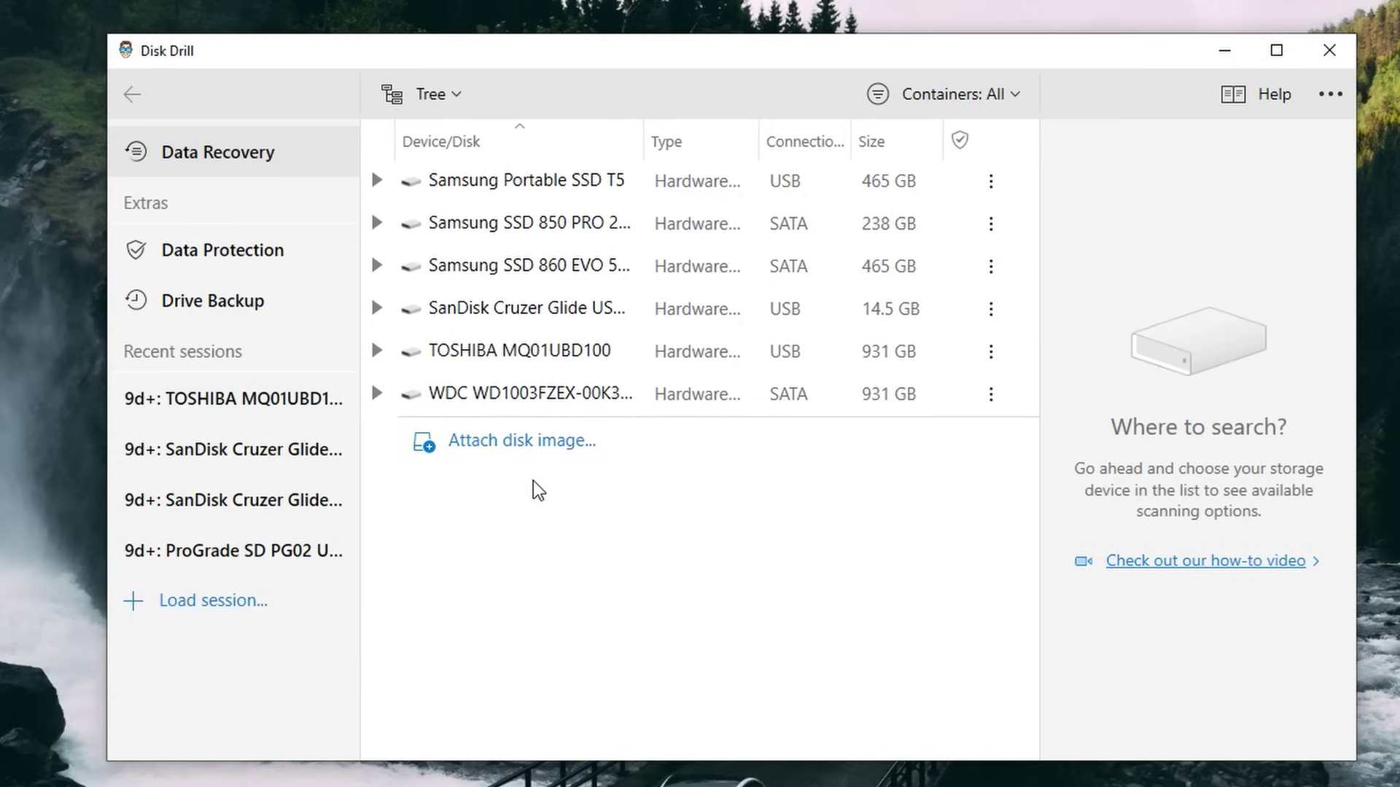
# Step: Attach the USB backup 2021 disk image in Disk Drill
pyautogui.click(487, 444)
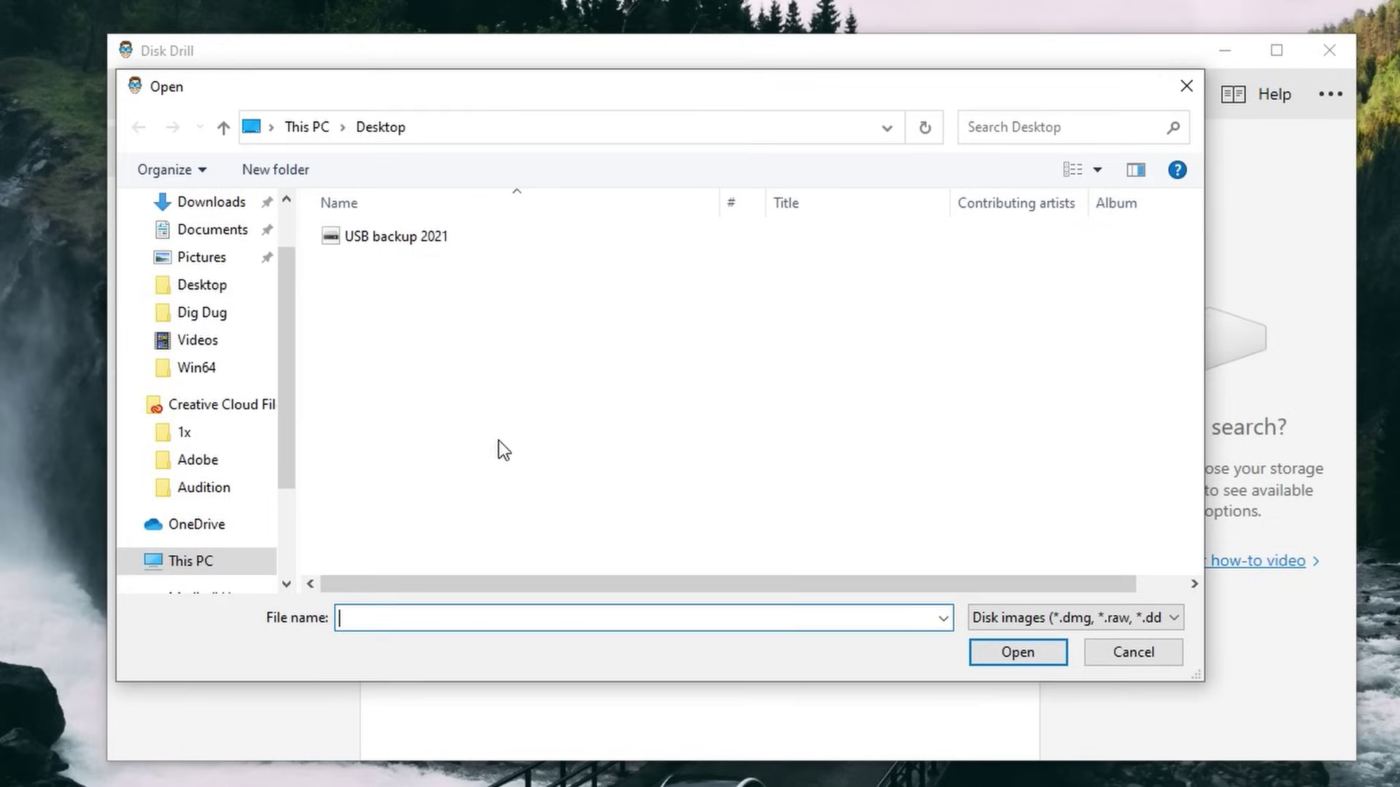
pyautogui.click(378, 238)
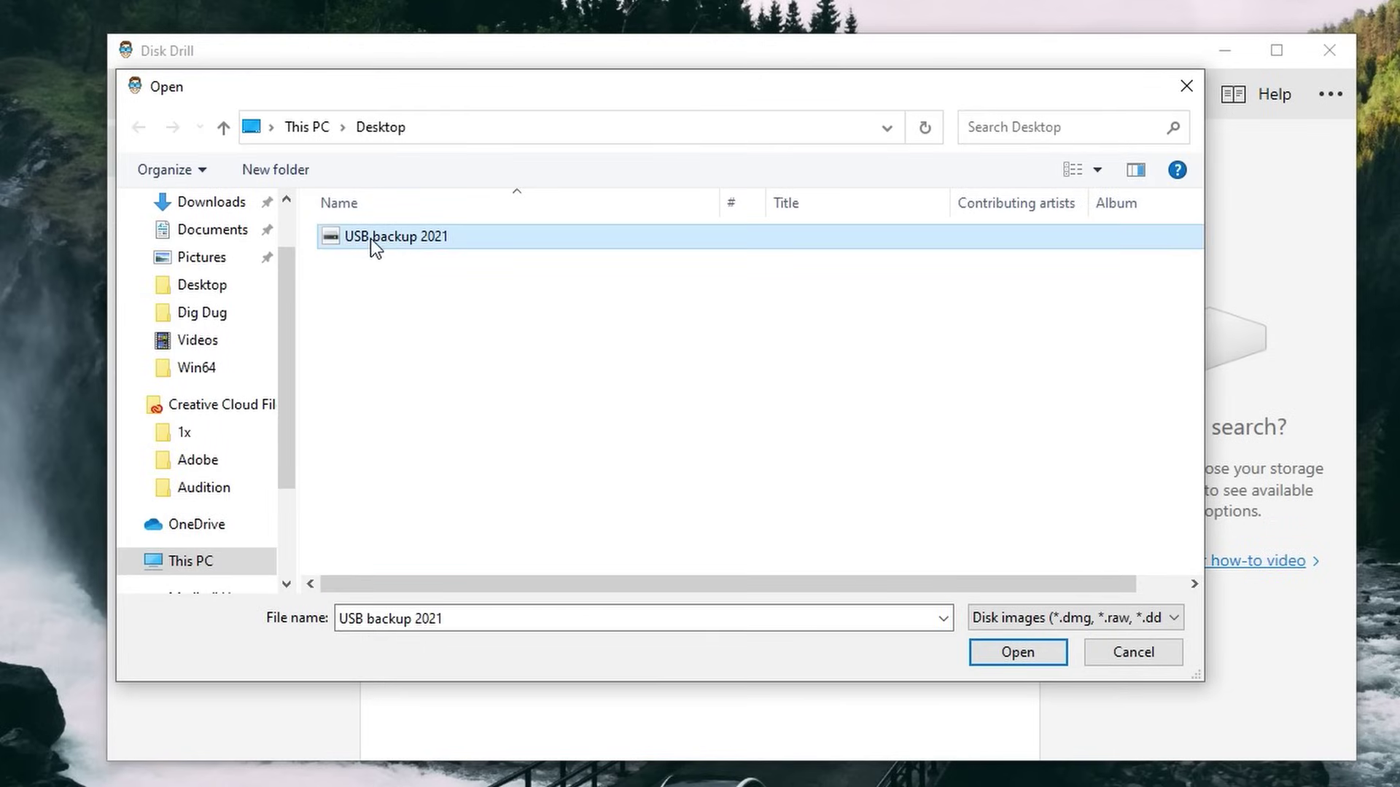
pyautogui.click(1017, 652)
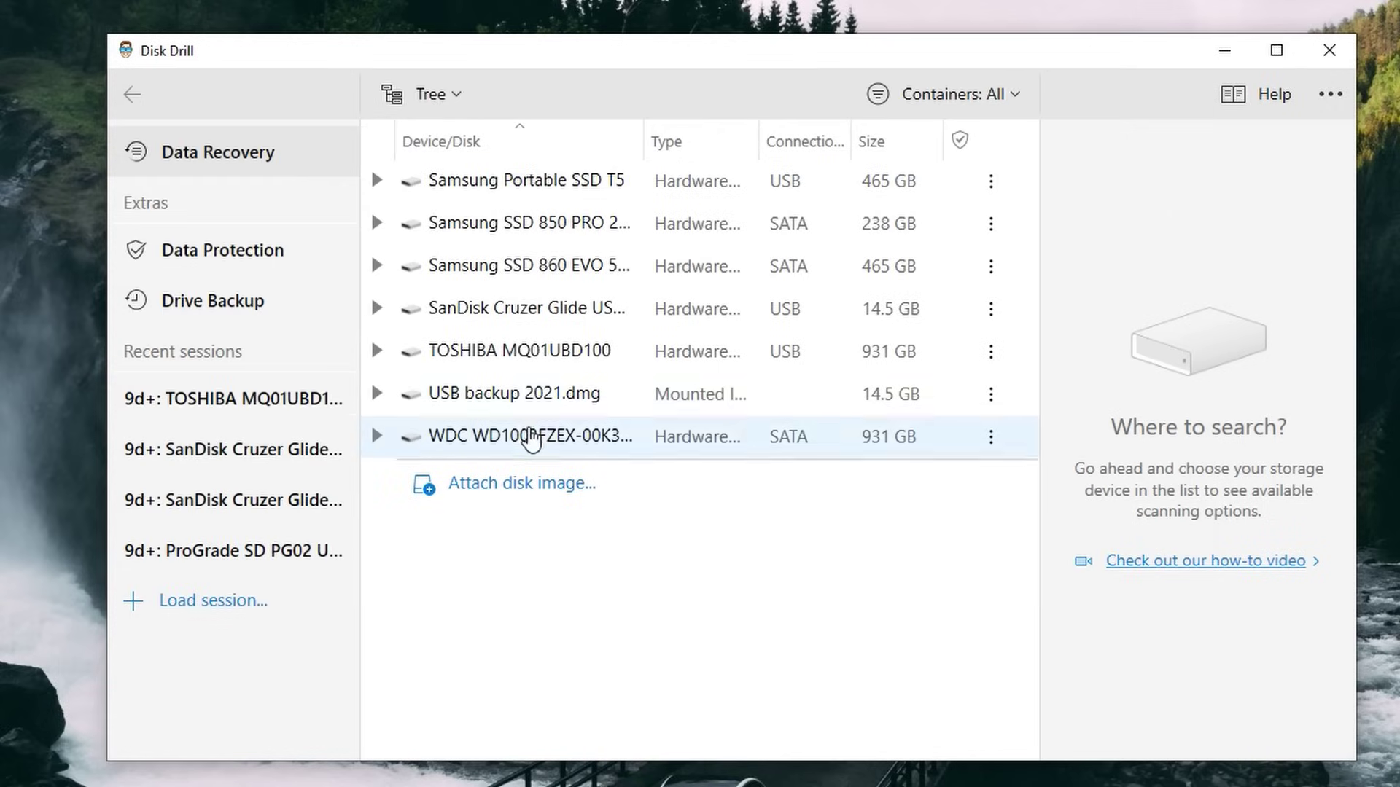
# Step: Scan the mounted USB backup 2021.dmg with All recovery methods, finding 1538 files / 962 MB
pyautogui.click(510, 401)
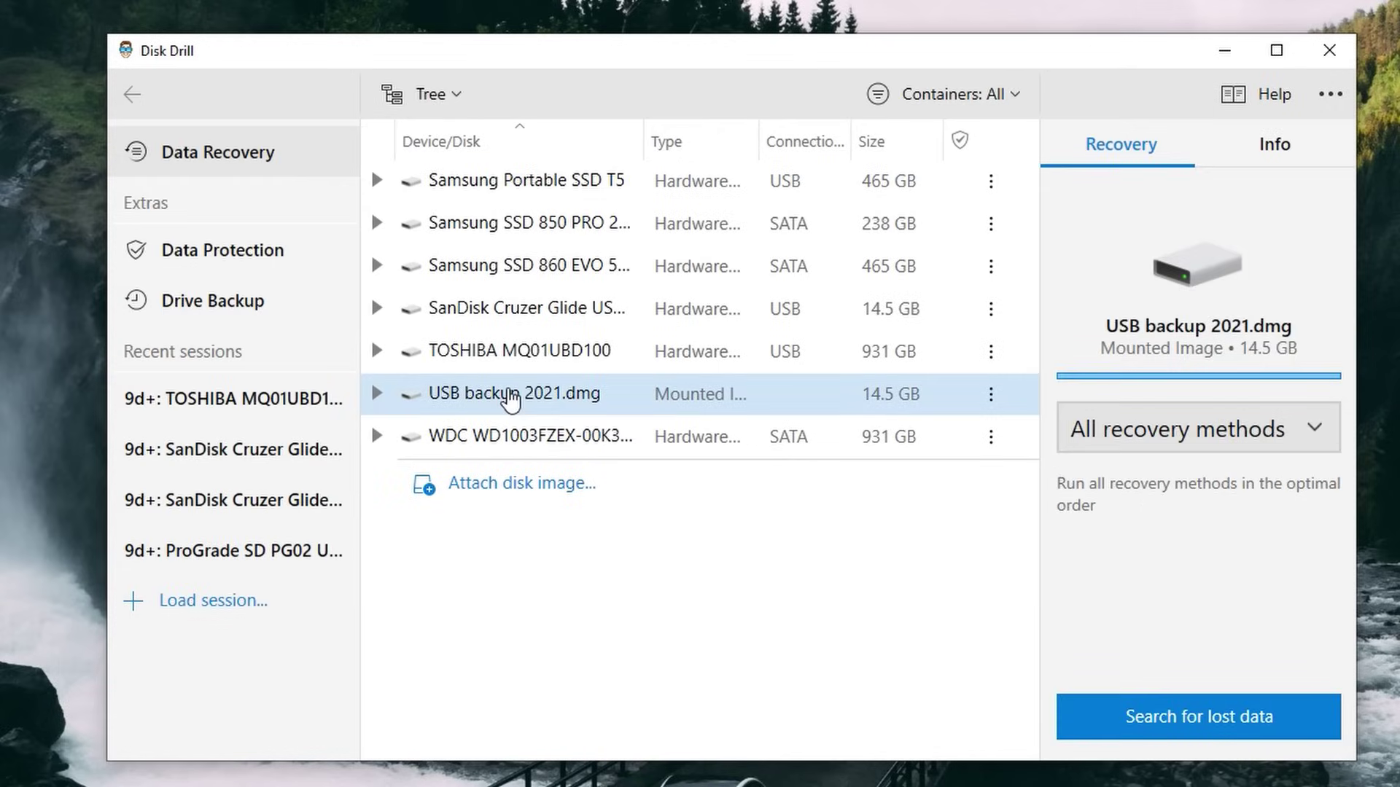
pyautogui.click(1111, 437)
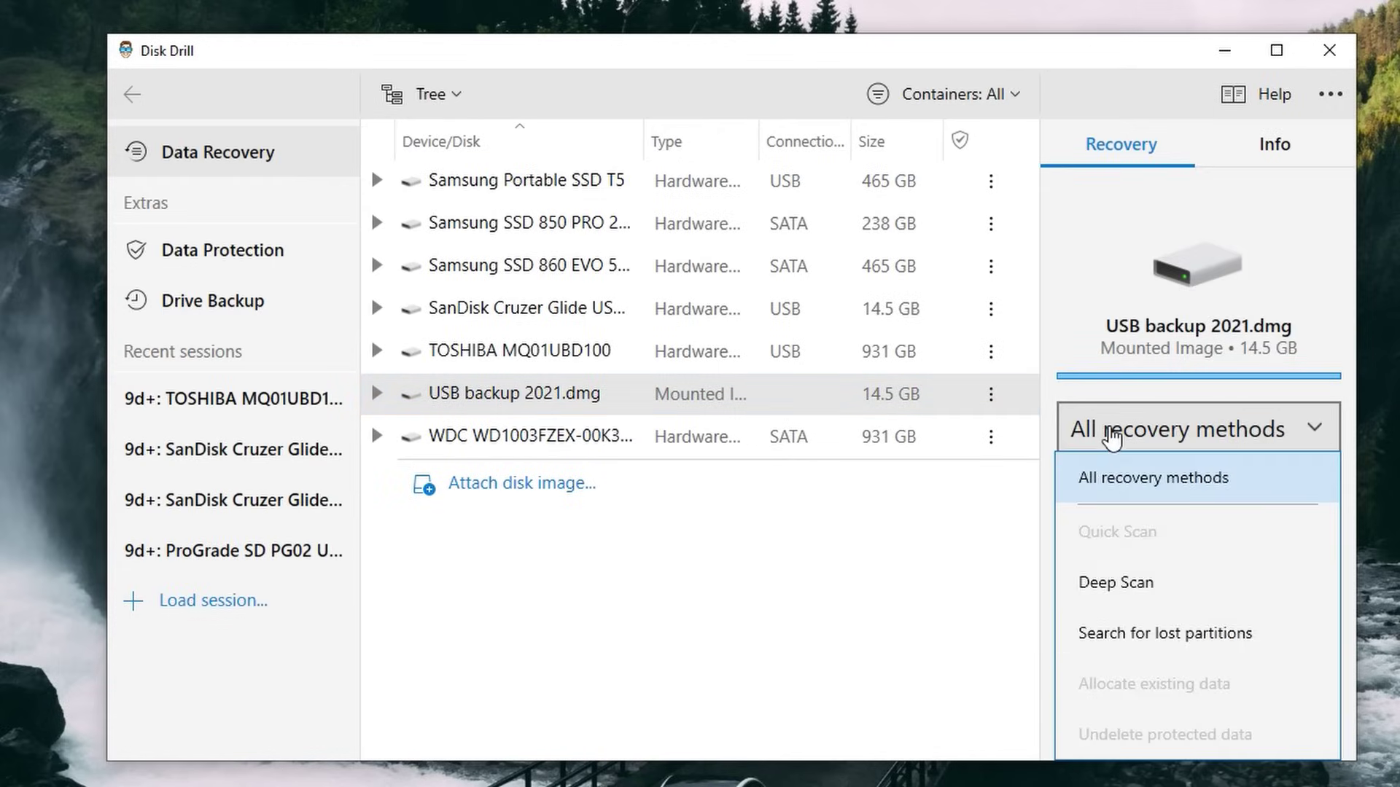
pyautogui.click(1112, 479)
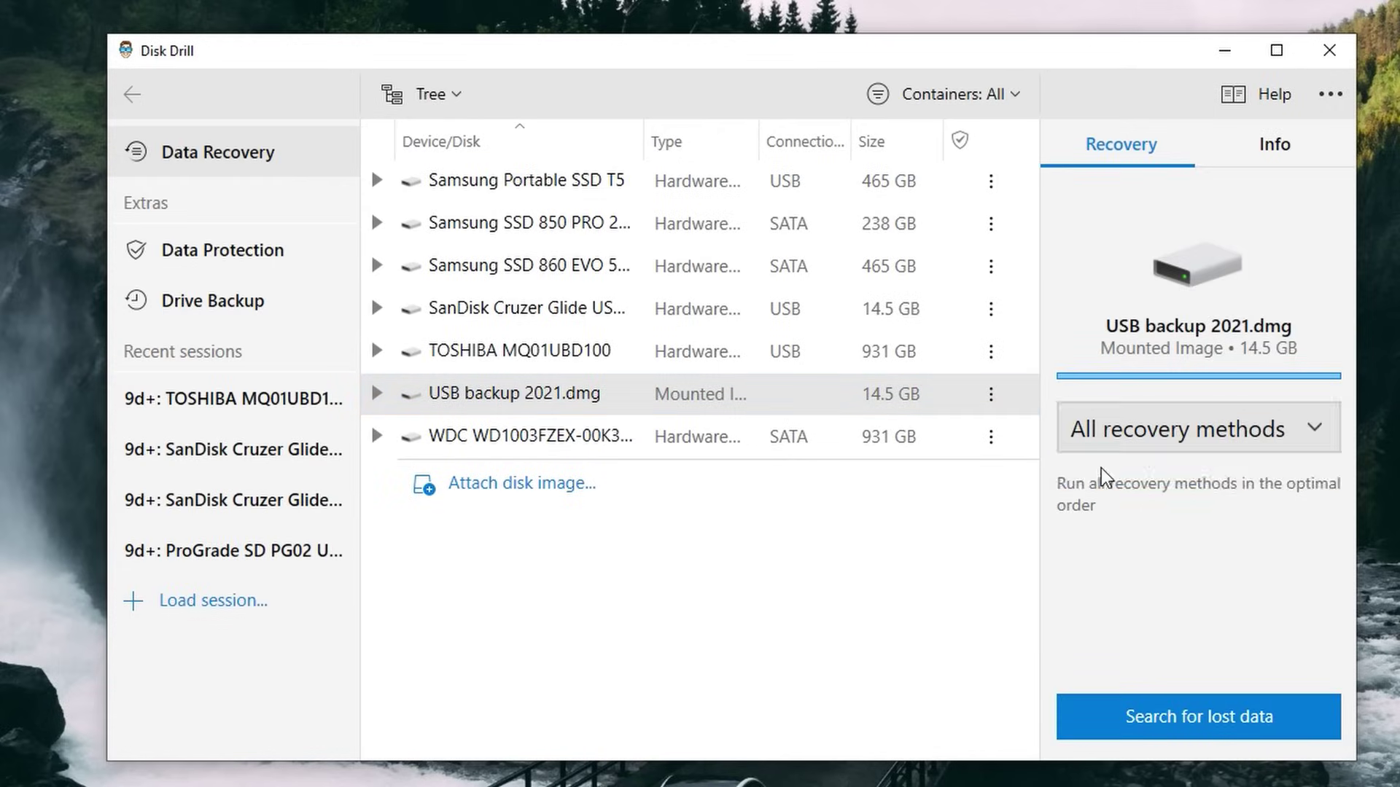
pyautogui.click(1149, 722)
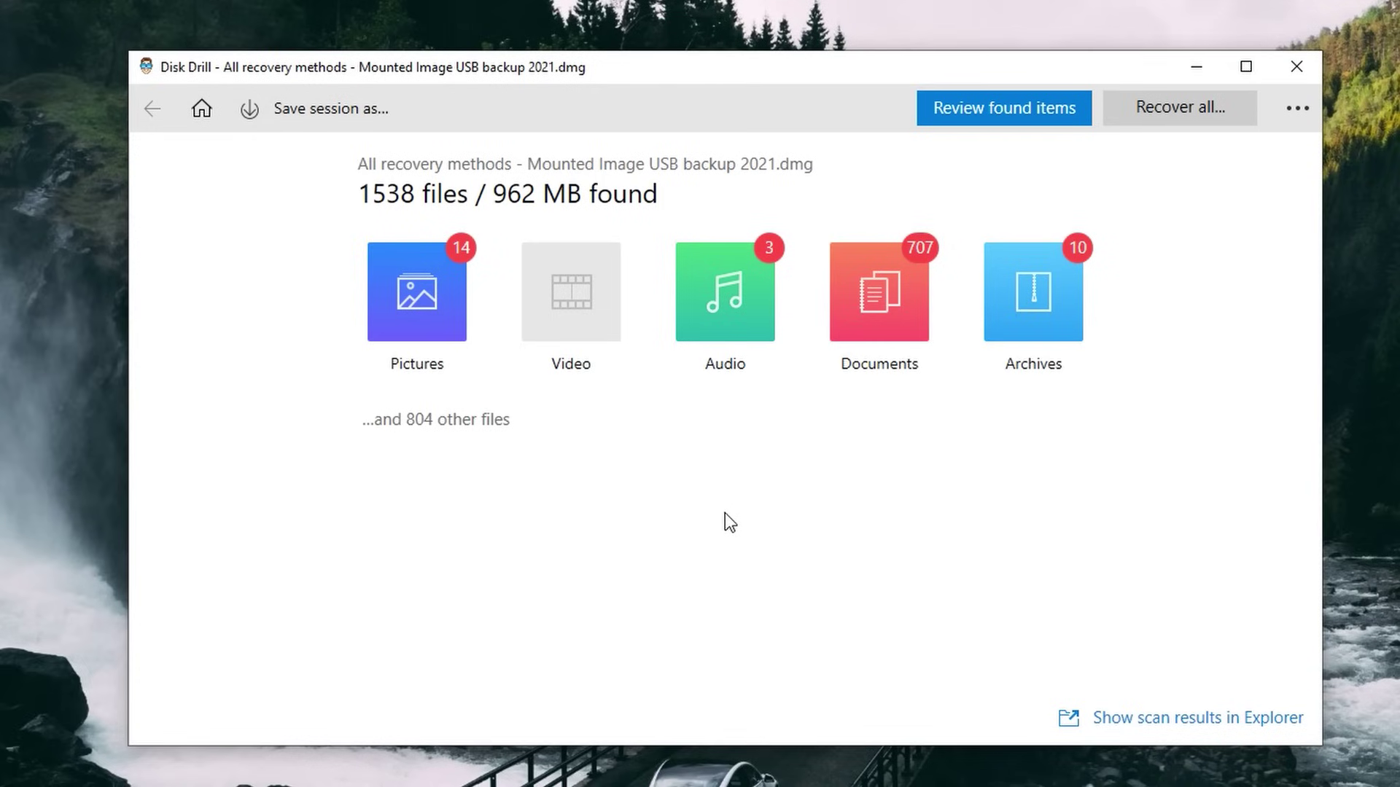
# Step: Review the found items, checking the Deep Scan - EXFAT results and searching within them
pyautogui.click(1005, 113)
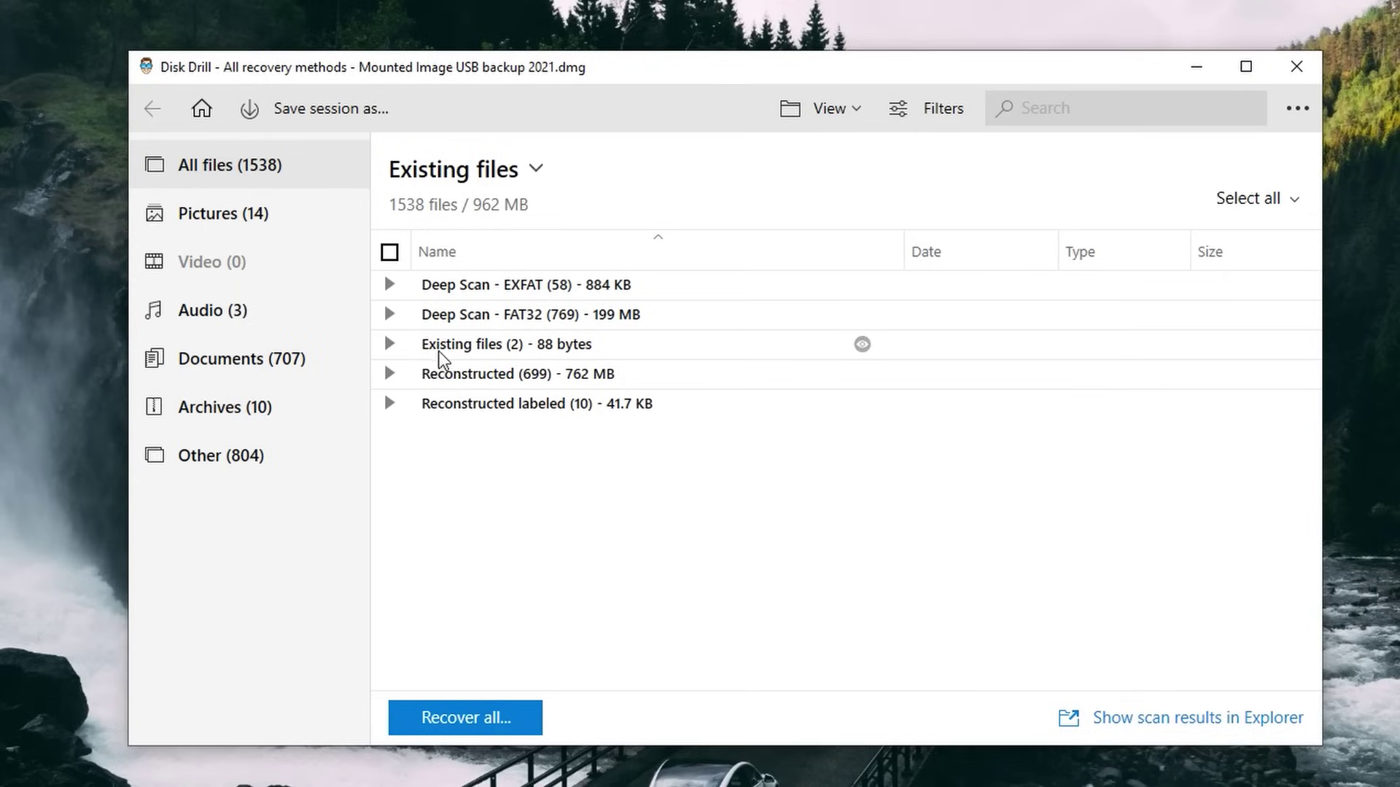
pyautogui.click(392, 285)
pyautogui.click(391, 286)
pyautogui.click(1061, 116)
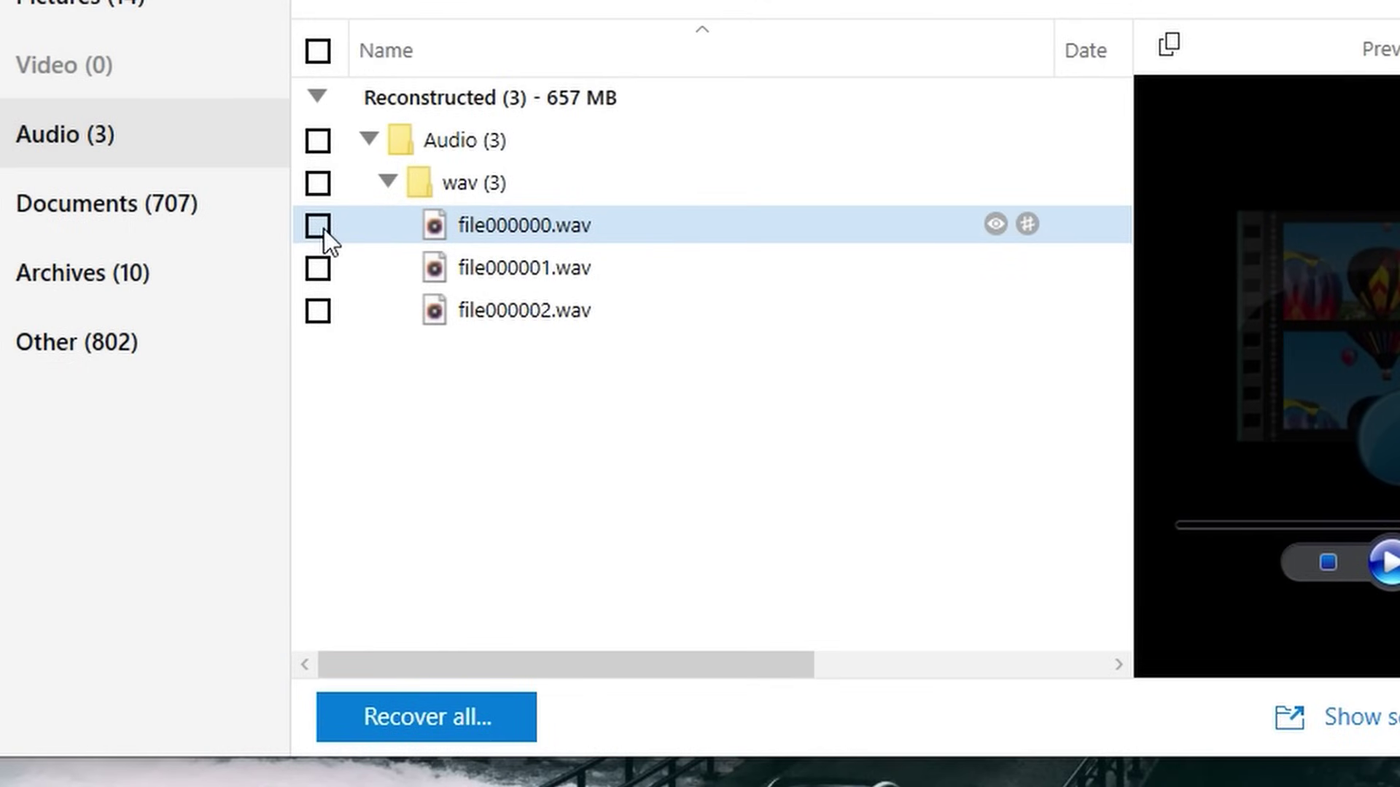
# Step: Mark file000000.wav, file000001.wav and file000002.wav and request their recovery
pyautogui.click(318, 227)
pyautogui.click(316, 269)
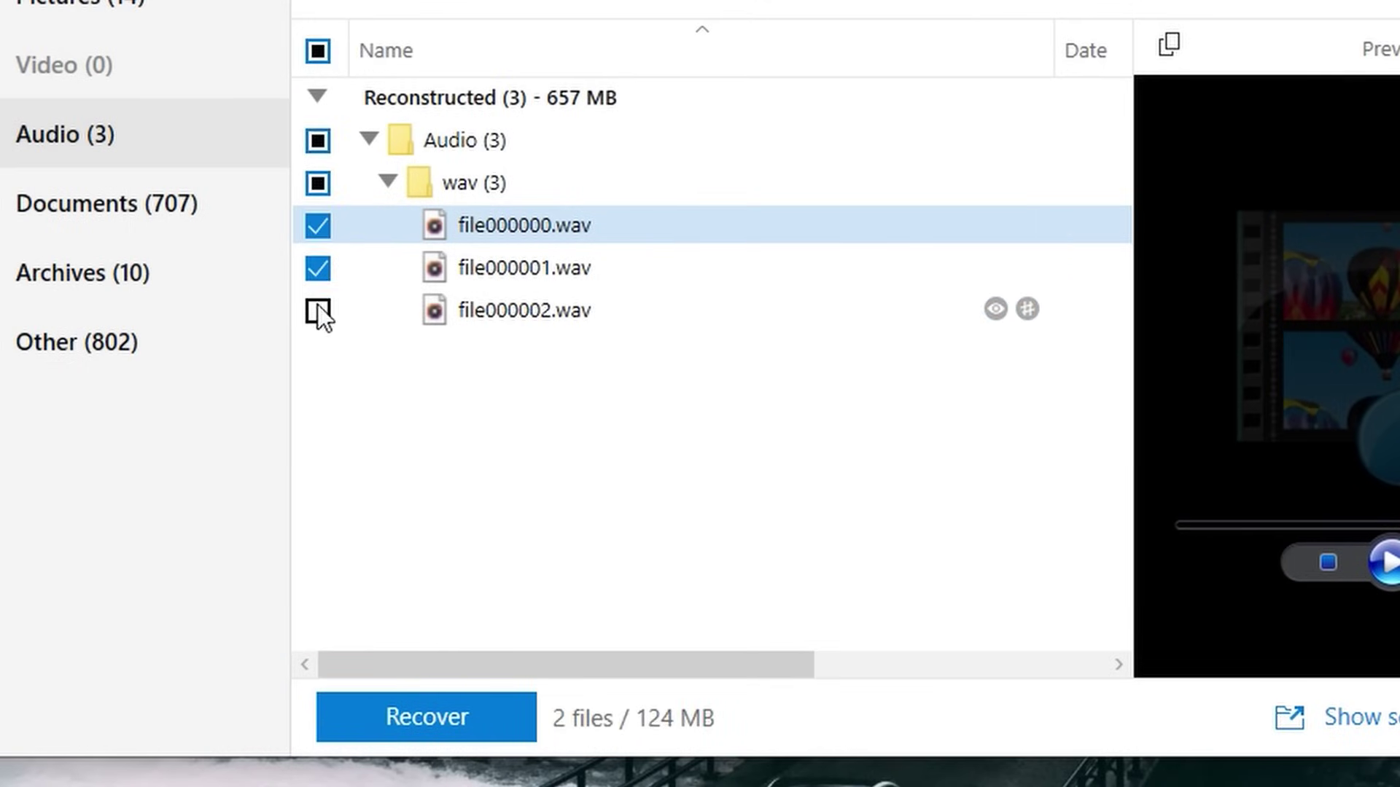
pyautogui.click(319, 311)
pyautogui.click(475, 731)
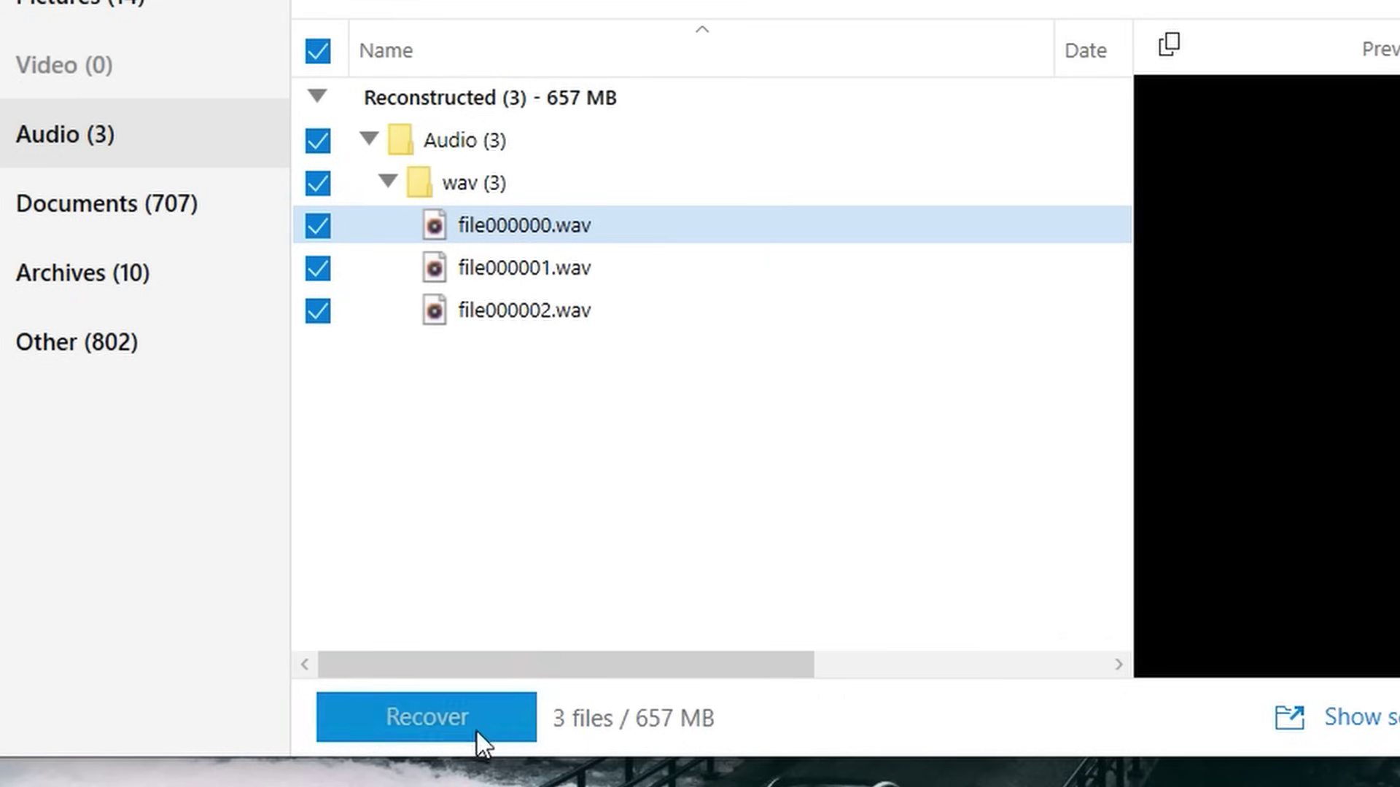
# Step: Set the recovery destination to the Desktop and start recovering the three WAV files
pyautogui.click(756, 319)
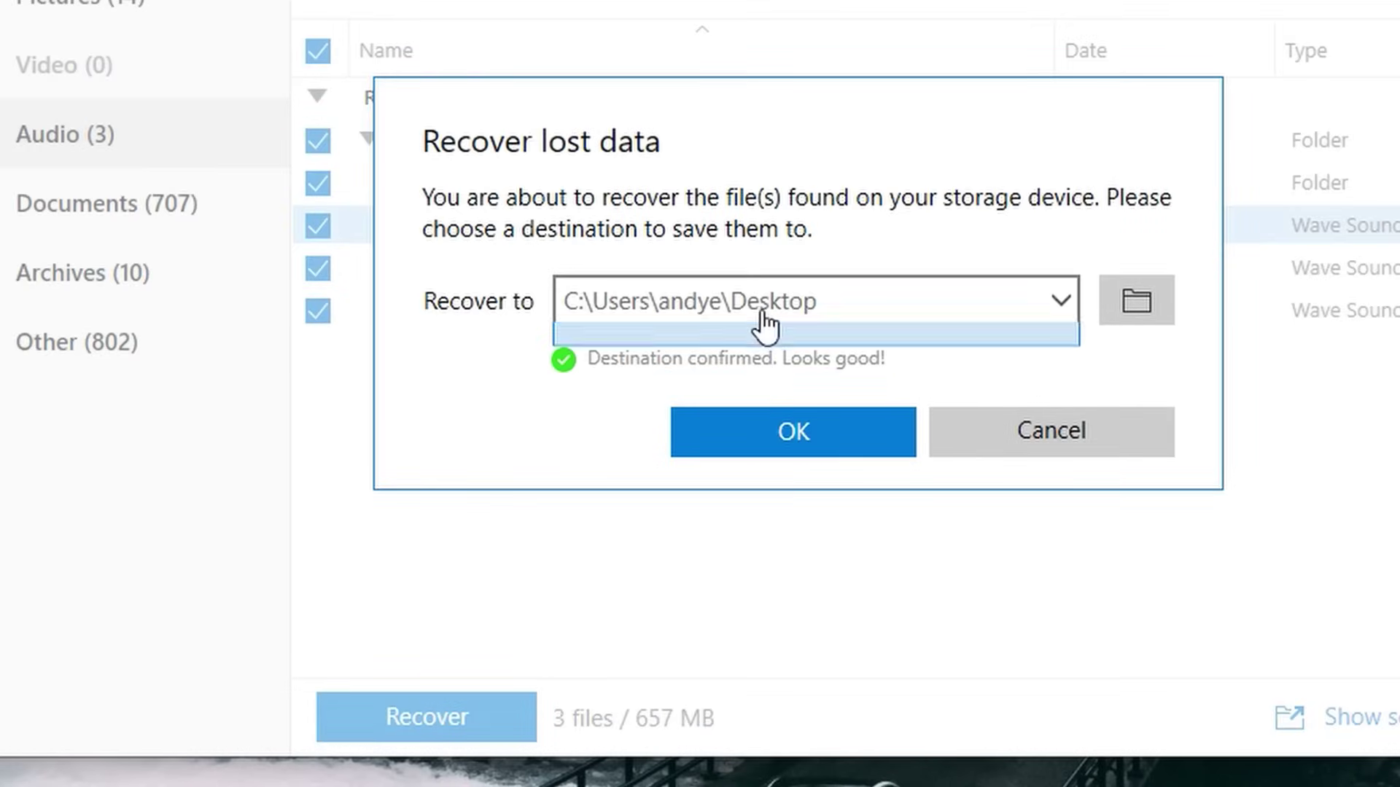
pyautogui.click(763, 365)
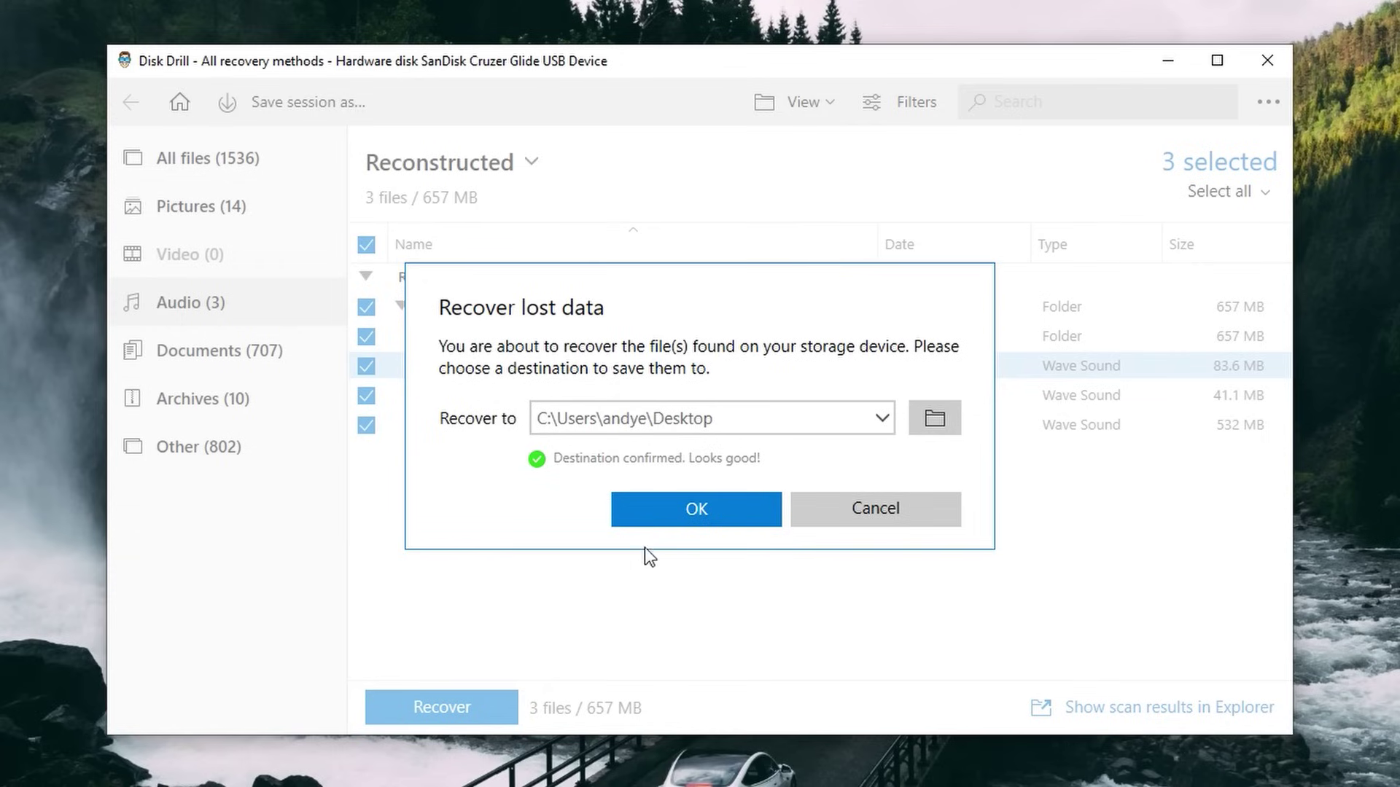
pyautogui.click(675, 429)
pyautogui.click(681, 461)
pyautogui.click(684, 503)
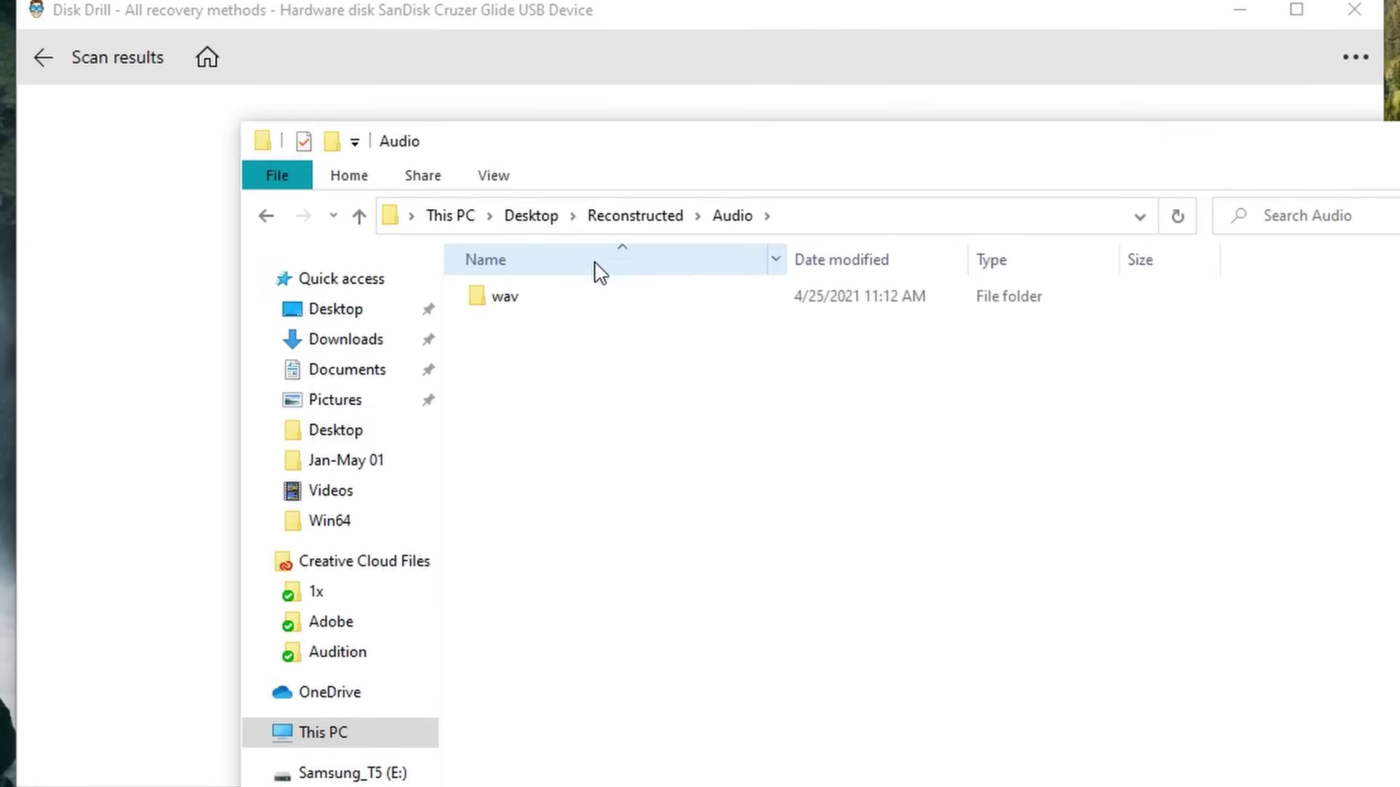
# Step: Open the recovered wav folder and inspect the details of file000000
pyautogui.doubleClick(550, 296)
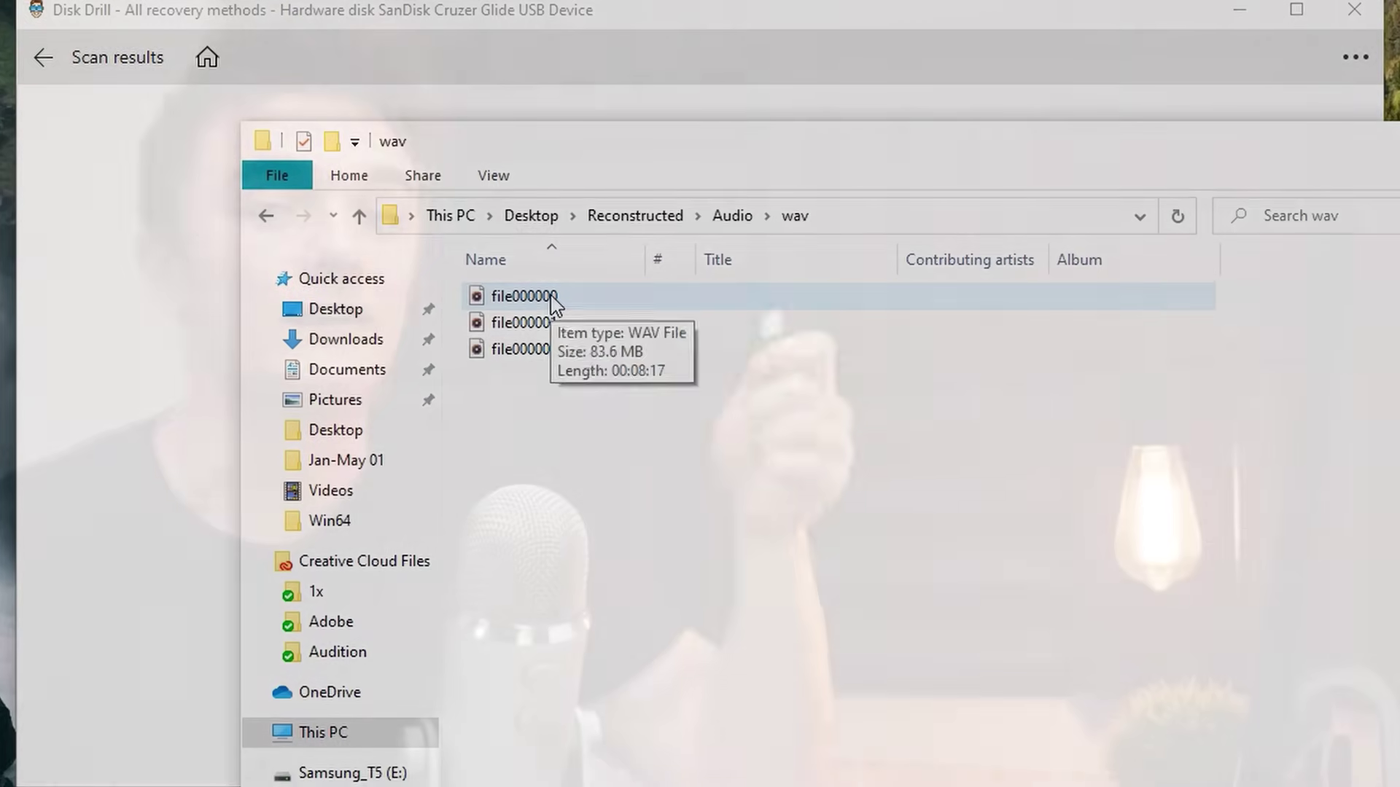
pyautogui.click(552, 298)
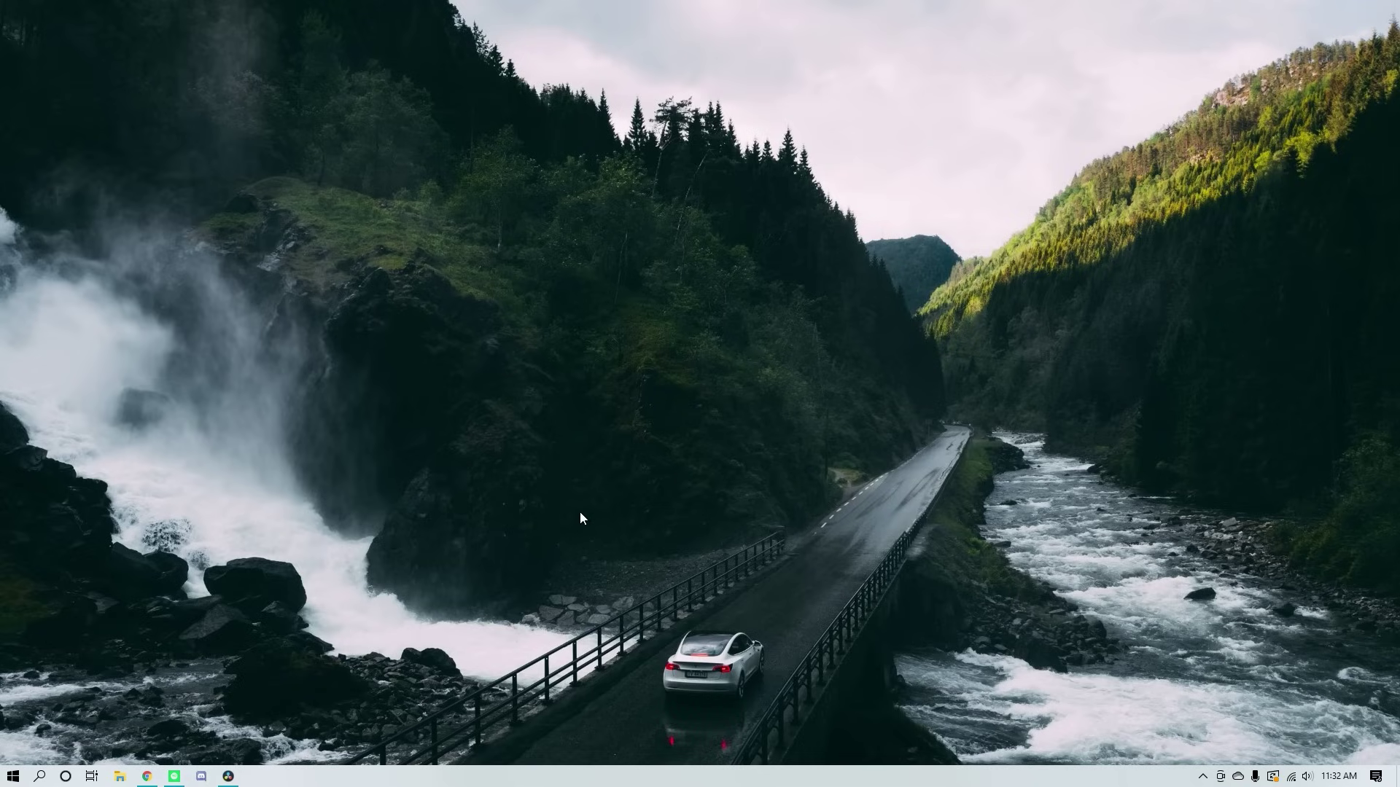
# Step: Launch Disk Management and select the WIN10 (F:) USB volume
pyautogui.rightClick(10, 779)
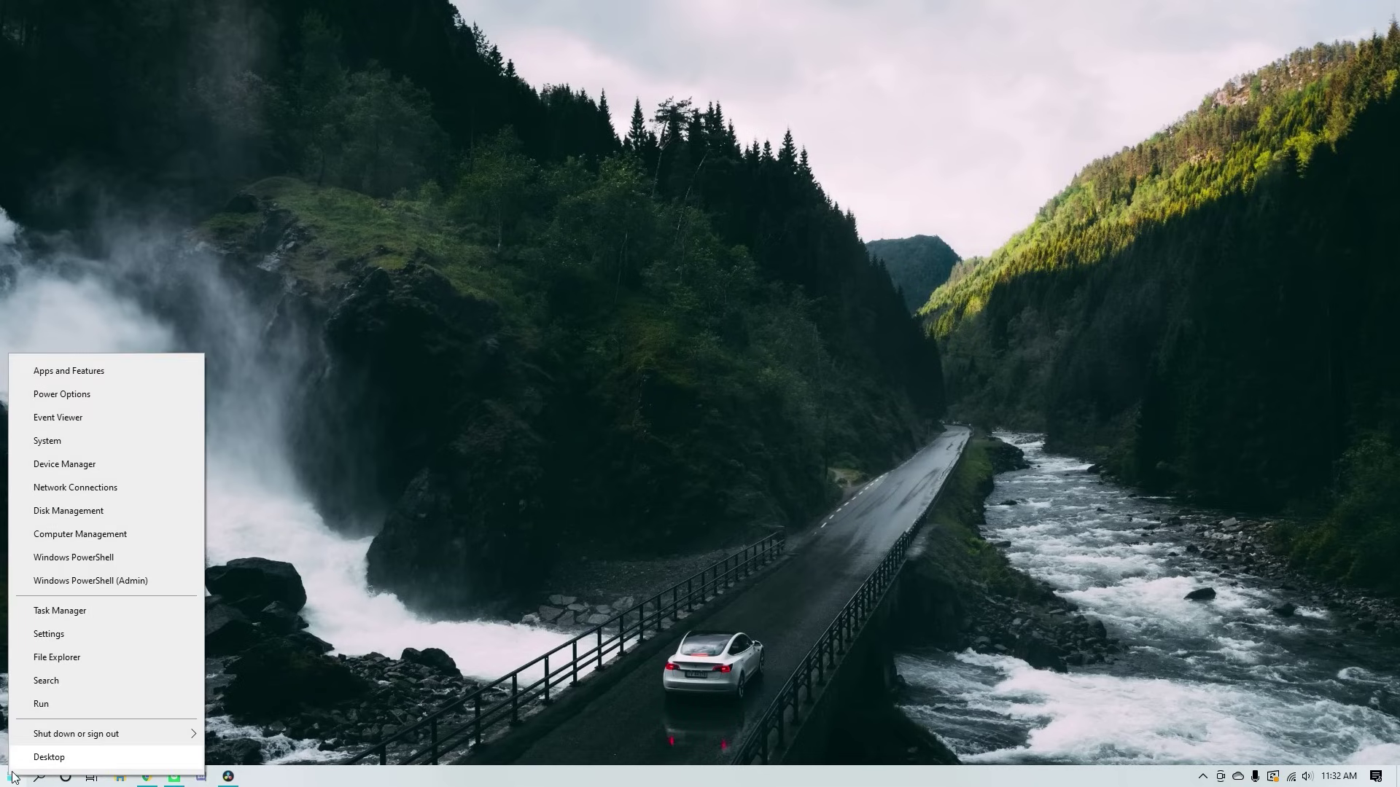
pyautogui.click(86, 512)
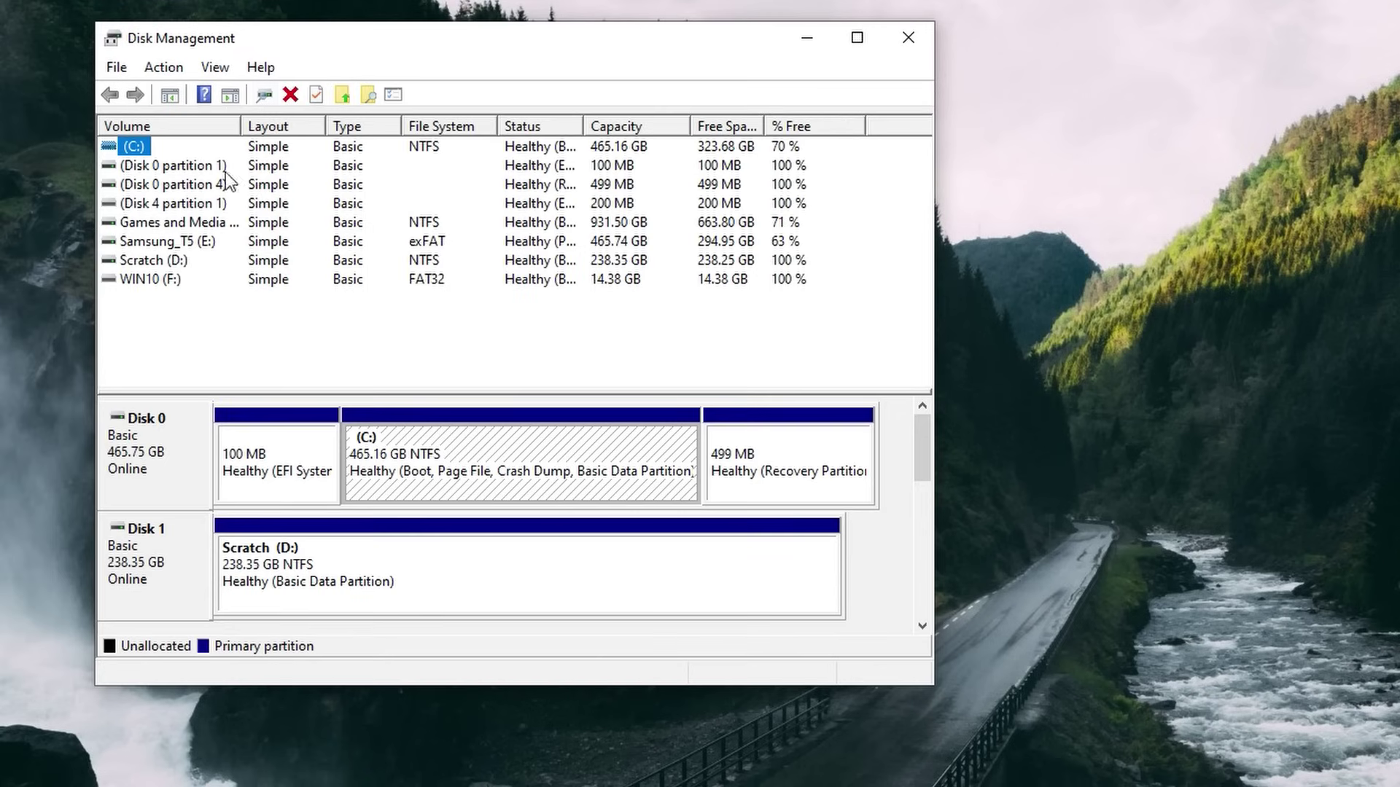
pyautogui.click(150, 276)
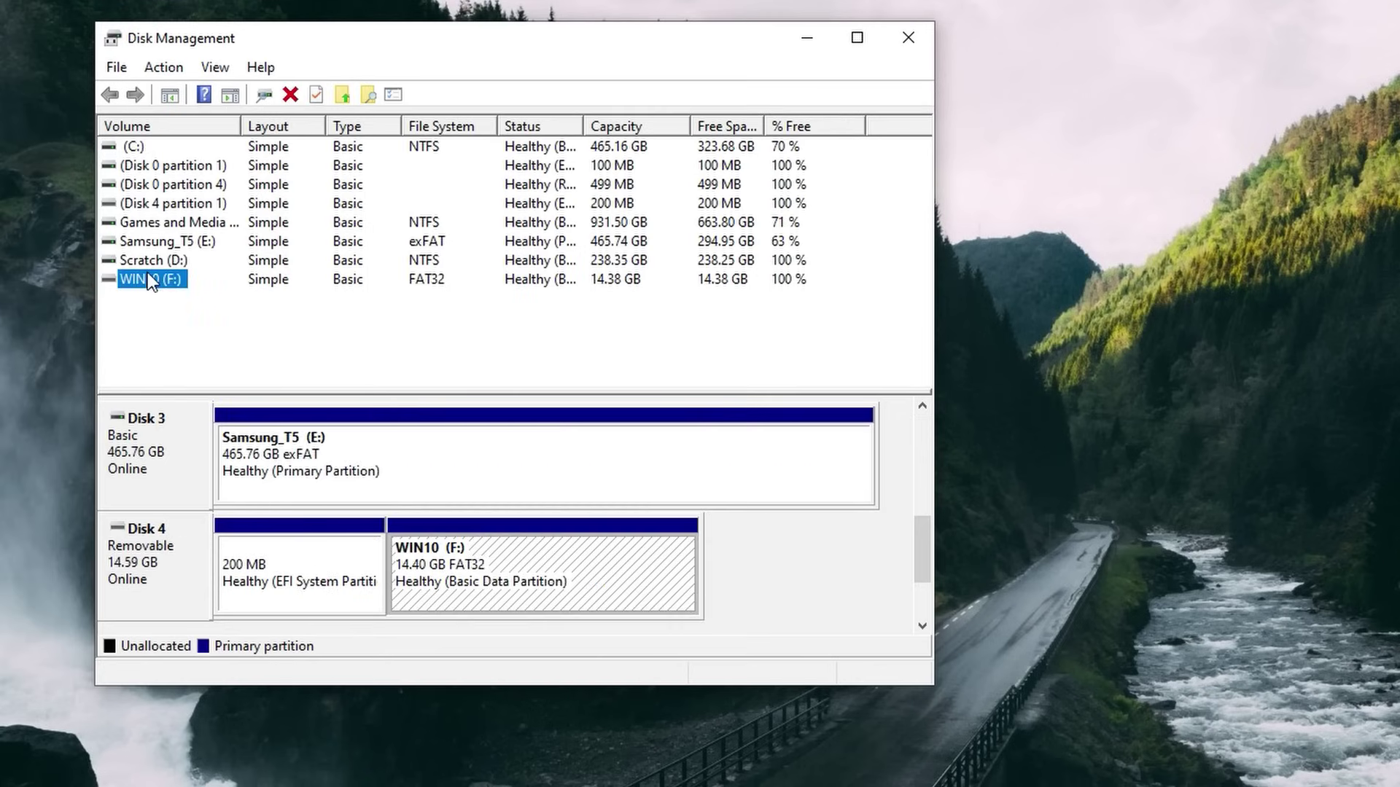
# Step: Change the WIN10 volume's drive letter from F to W and accept the warning
pyautogui.rightClick(147, 273)
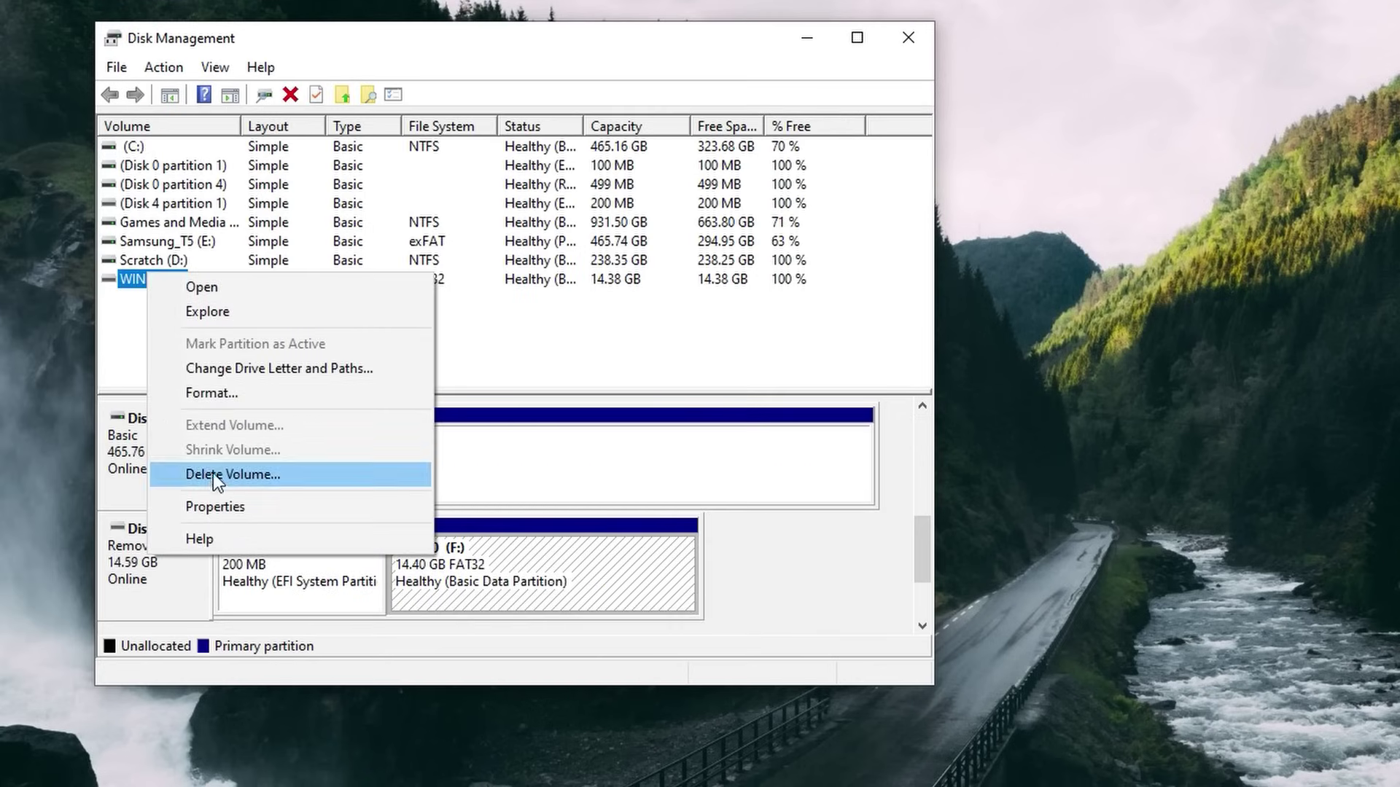
pyautogui.click(223, 370)
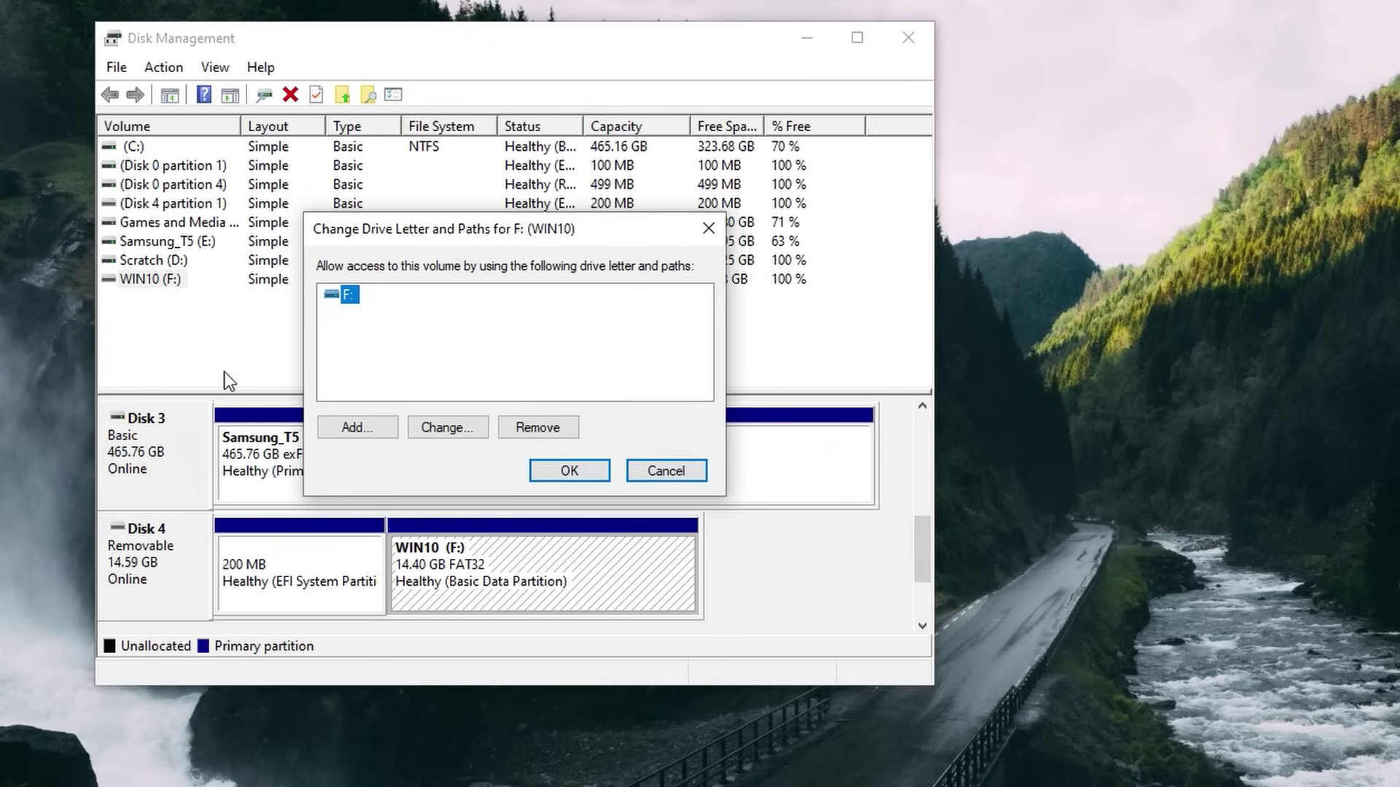
pyautogui.click(429, 431)
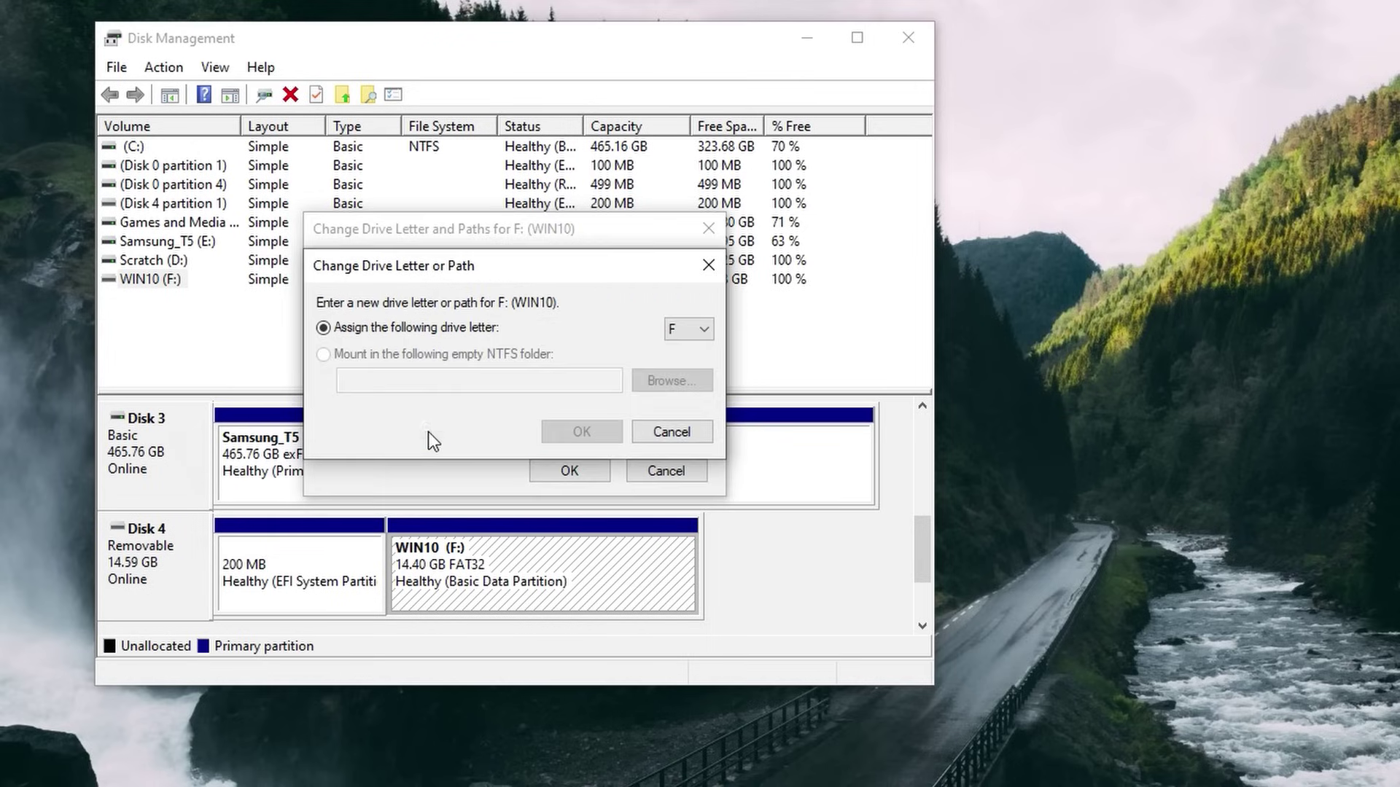
pyautogui.click(677, 338)
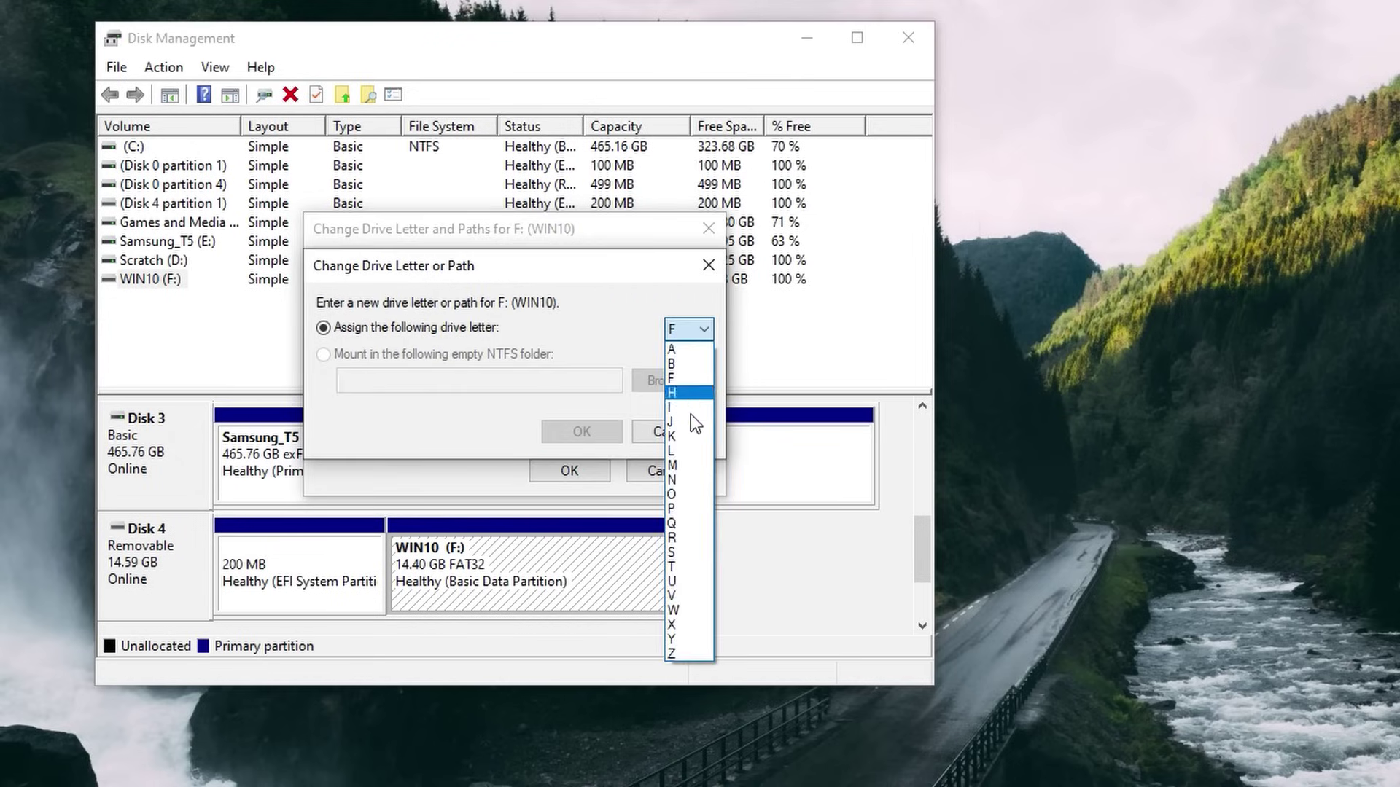
pyautogui.click(678, 609)
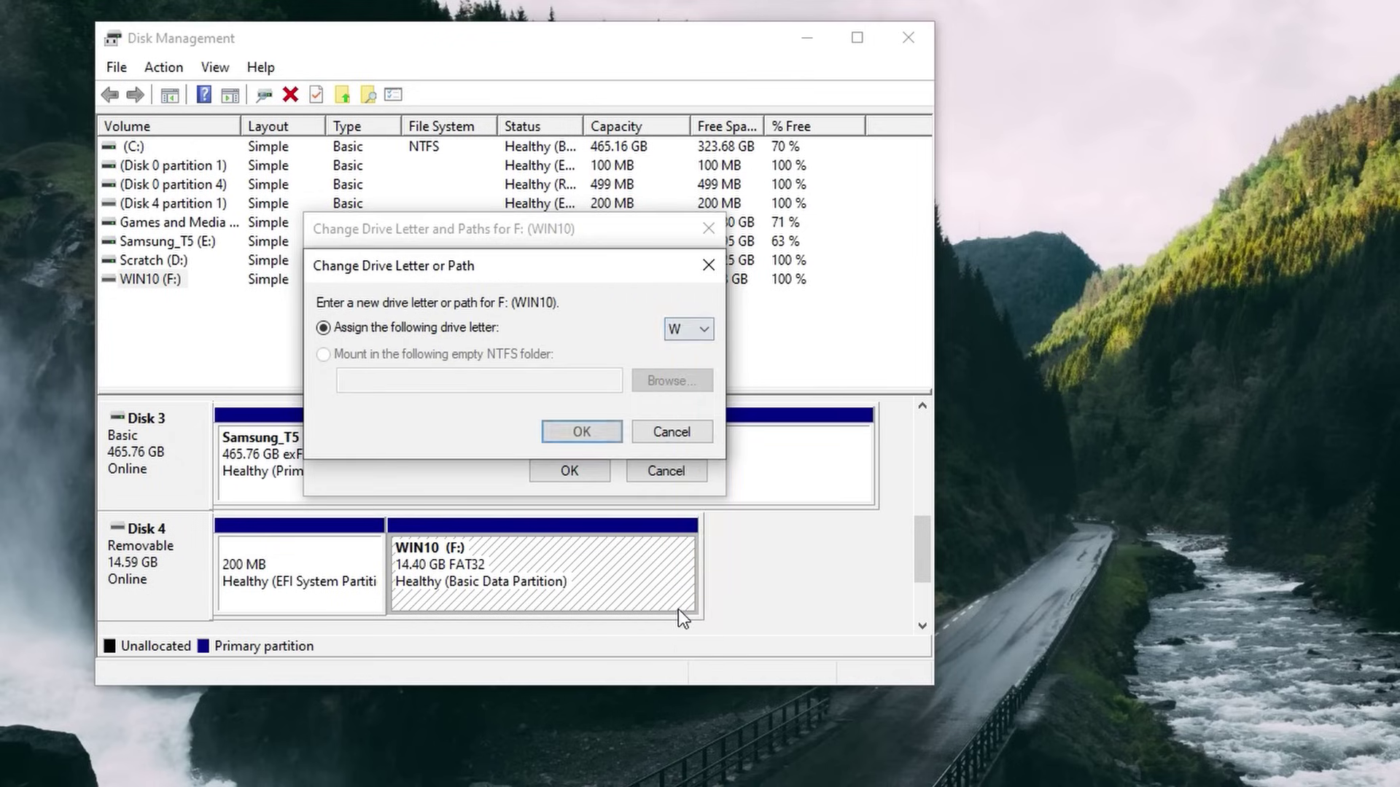
pyautogui.click(593, 428)
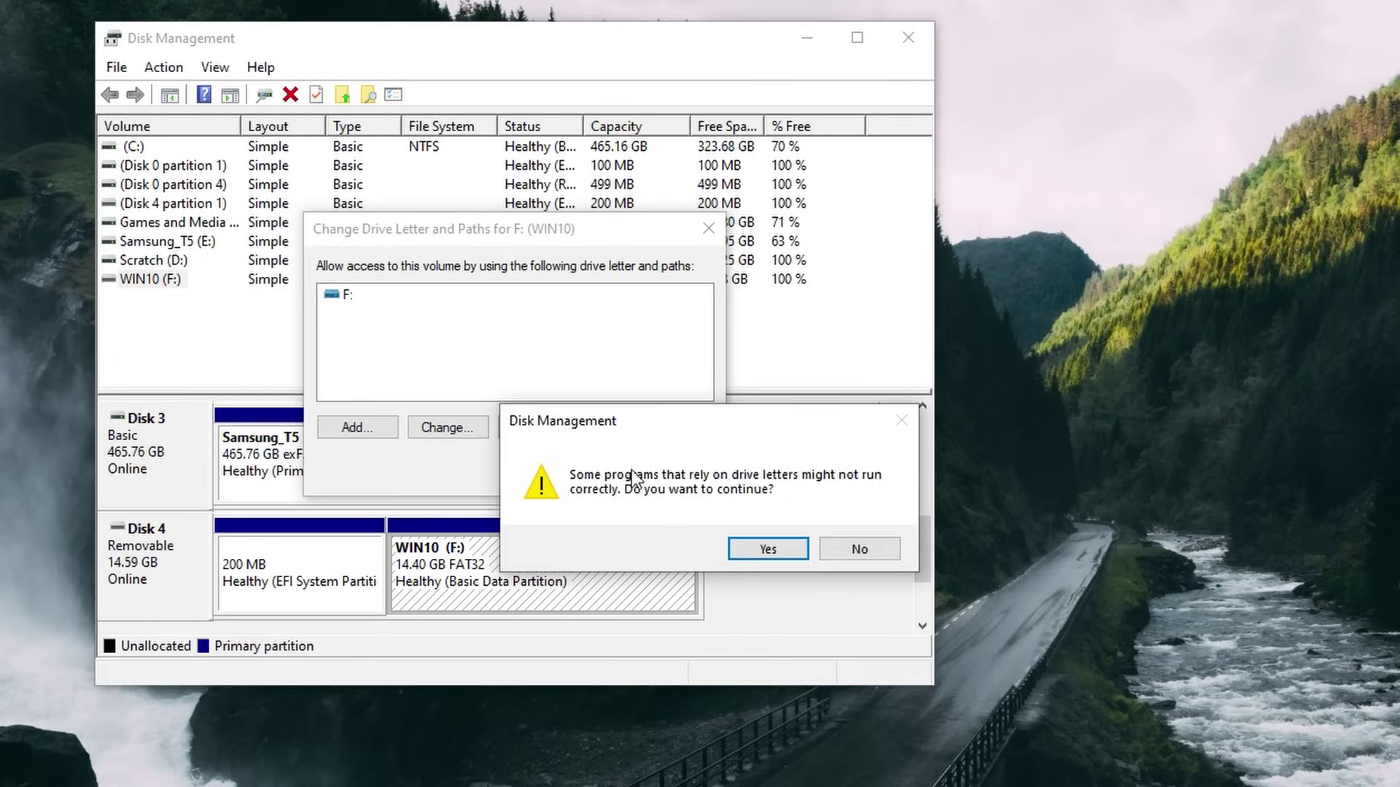
pyautogui.click(758, 549)
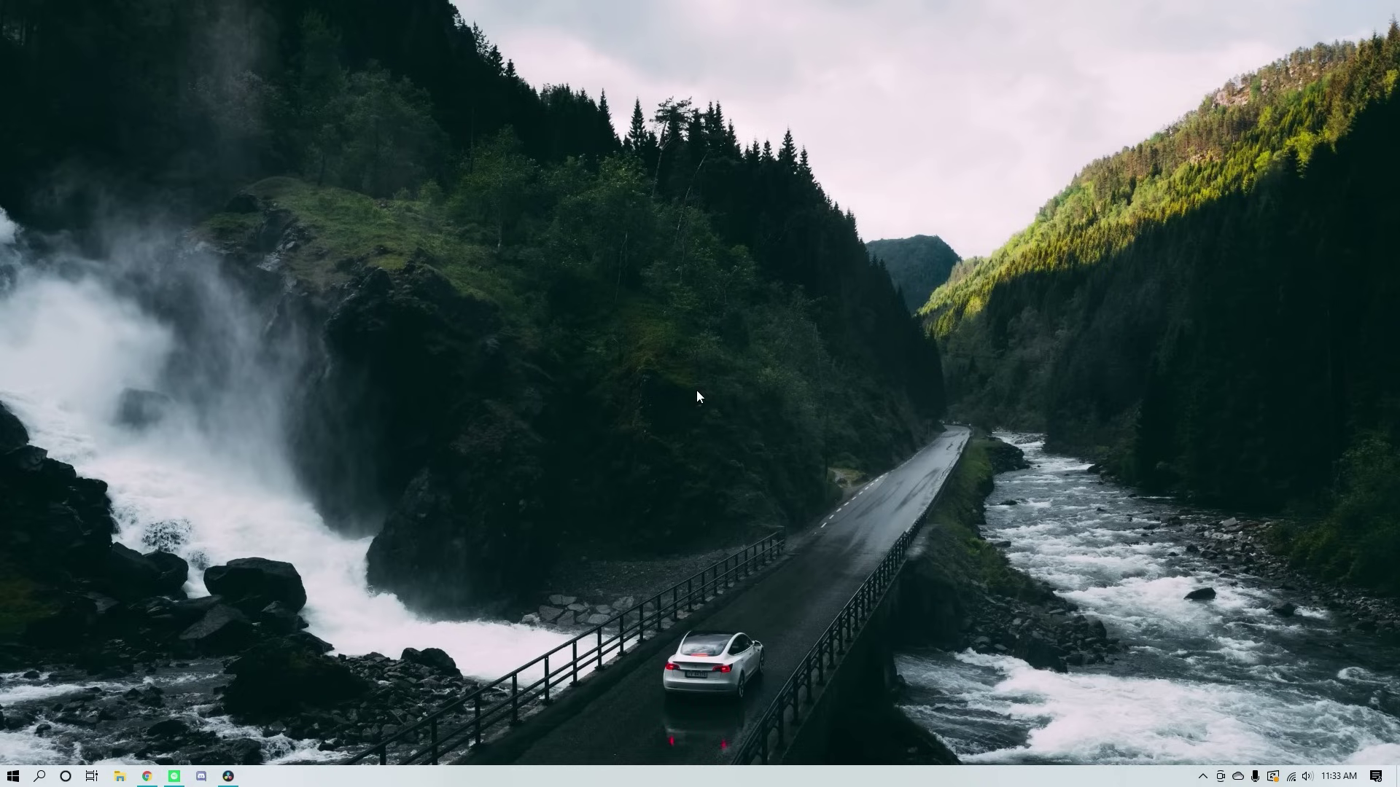
# Step: In Device Manager, uninstall the SanDisk Cruzer Glide USB Device under Disk drives
pyautogui.rightClick(7, 779)
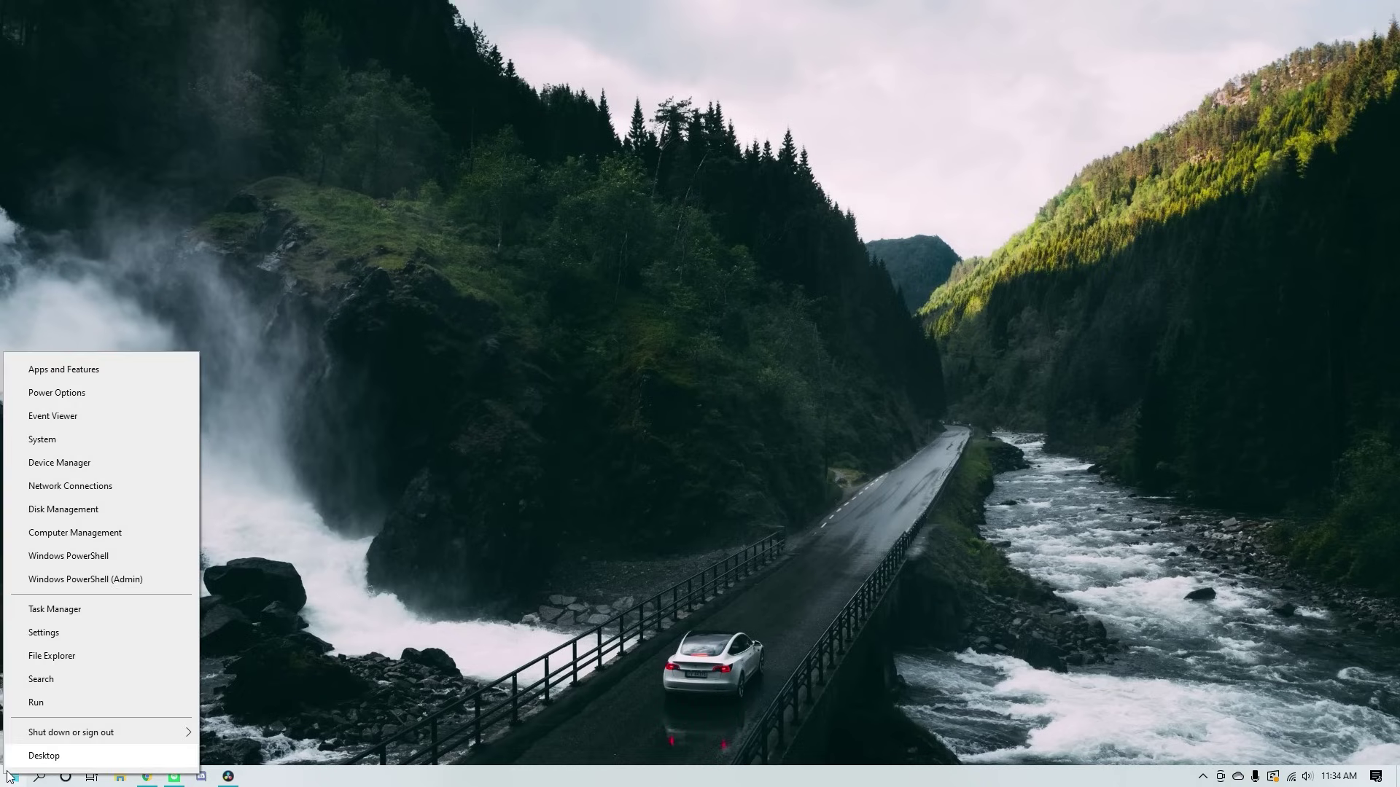
pyautogui.click(55, 462)
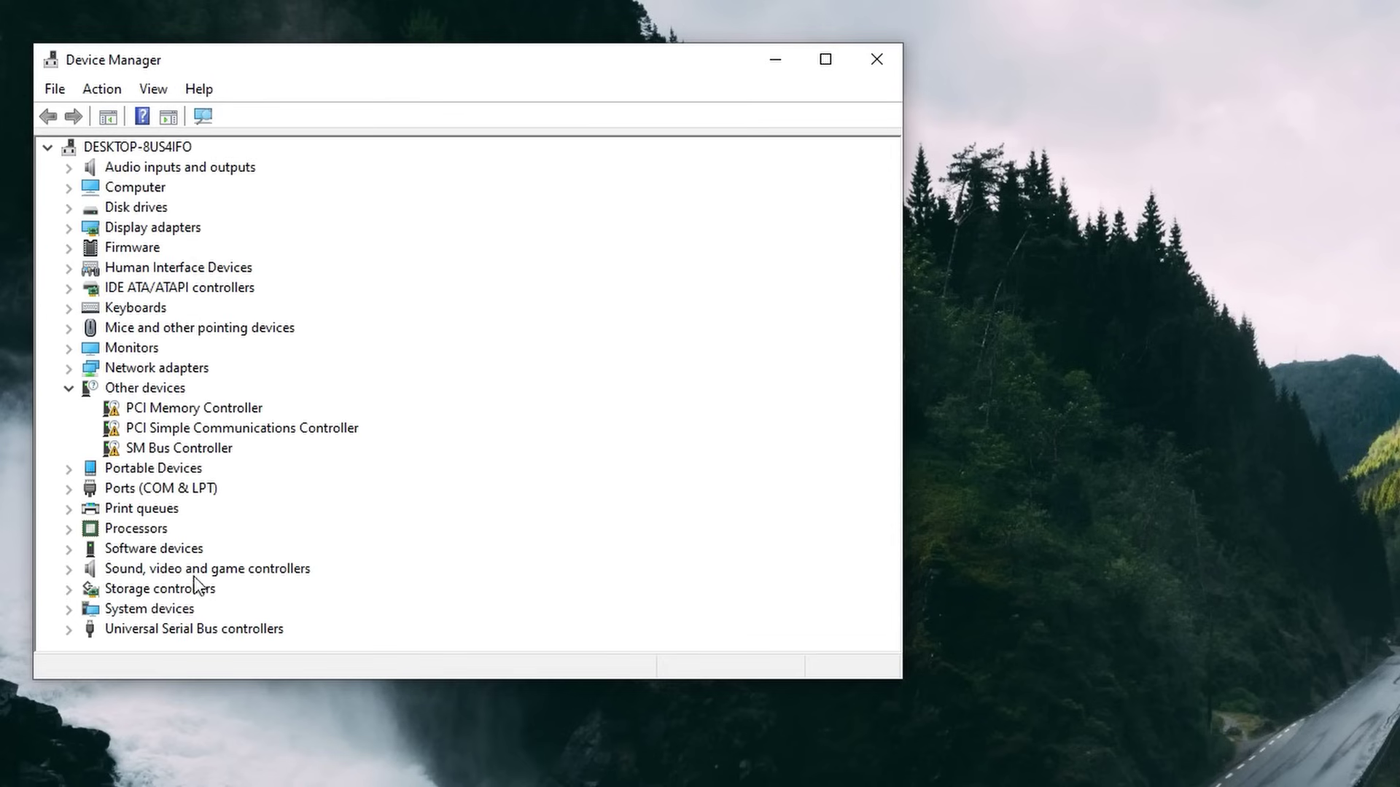
pyautogui.click(70, 207)
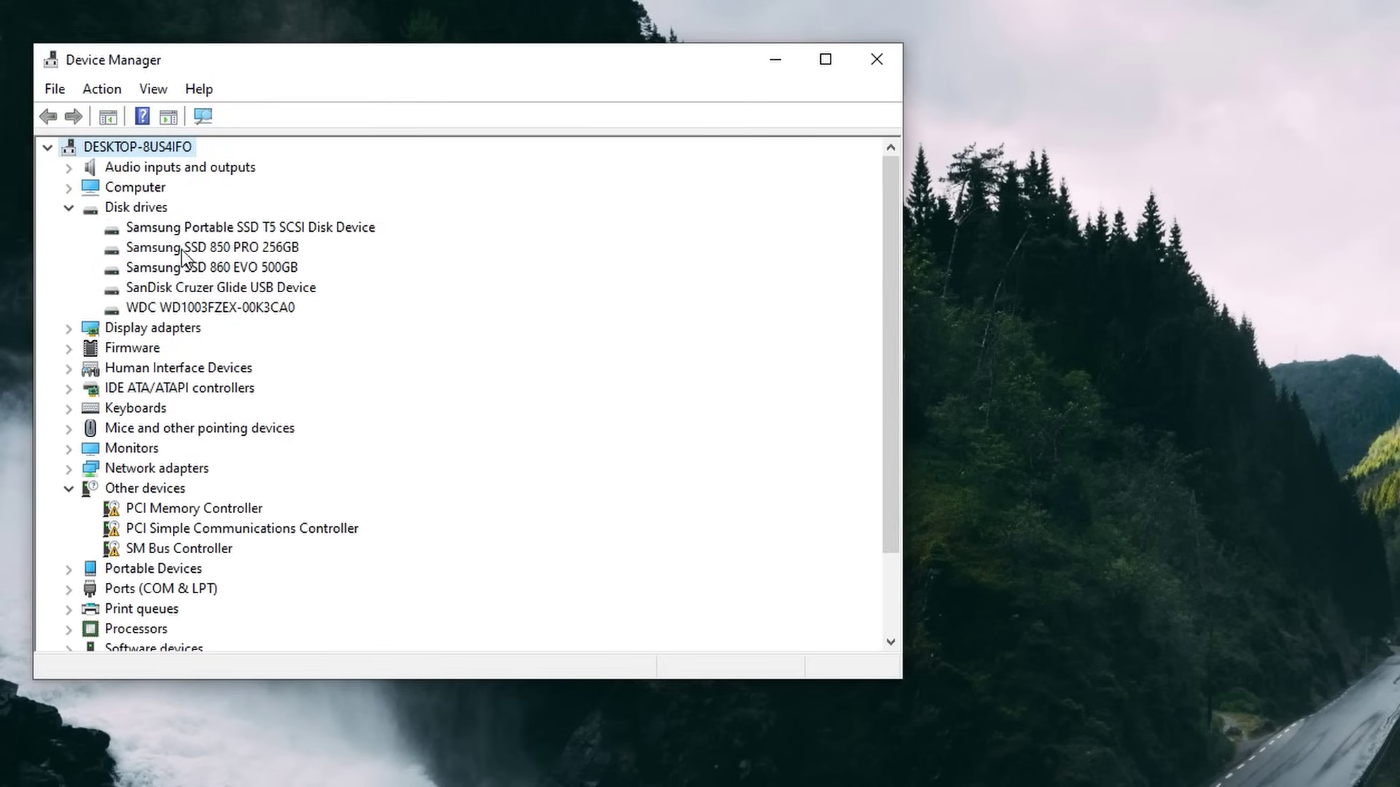
pyautogui.rightClick(202, 285)
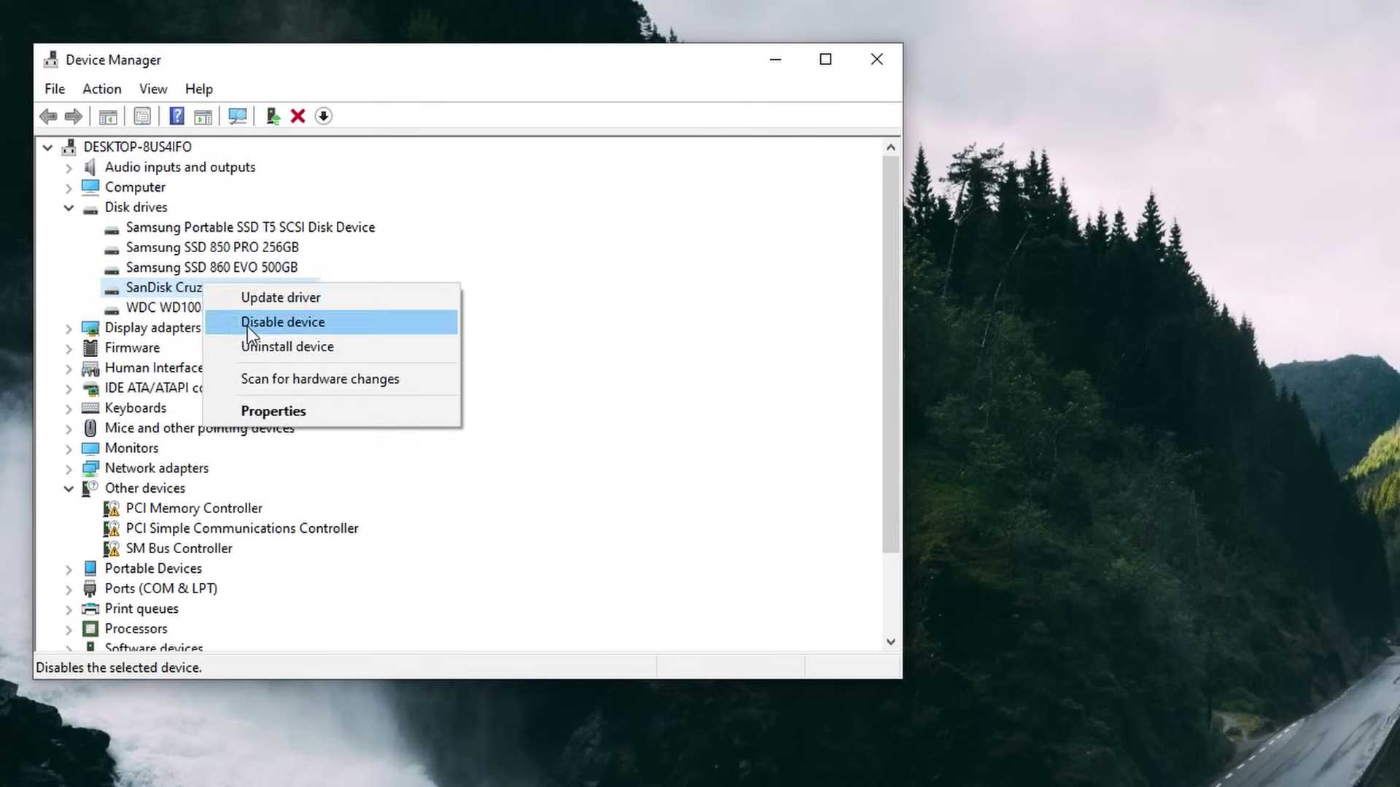
pyautogui.click(259, 348)
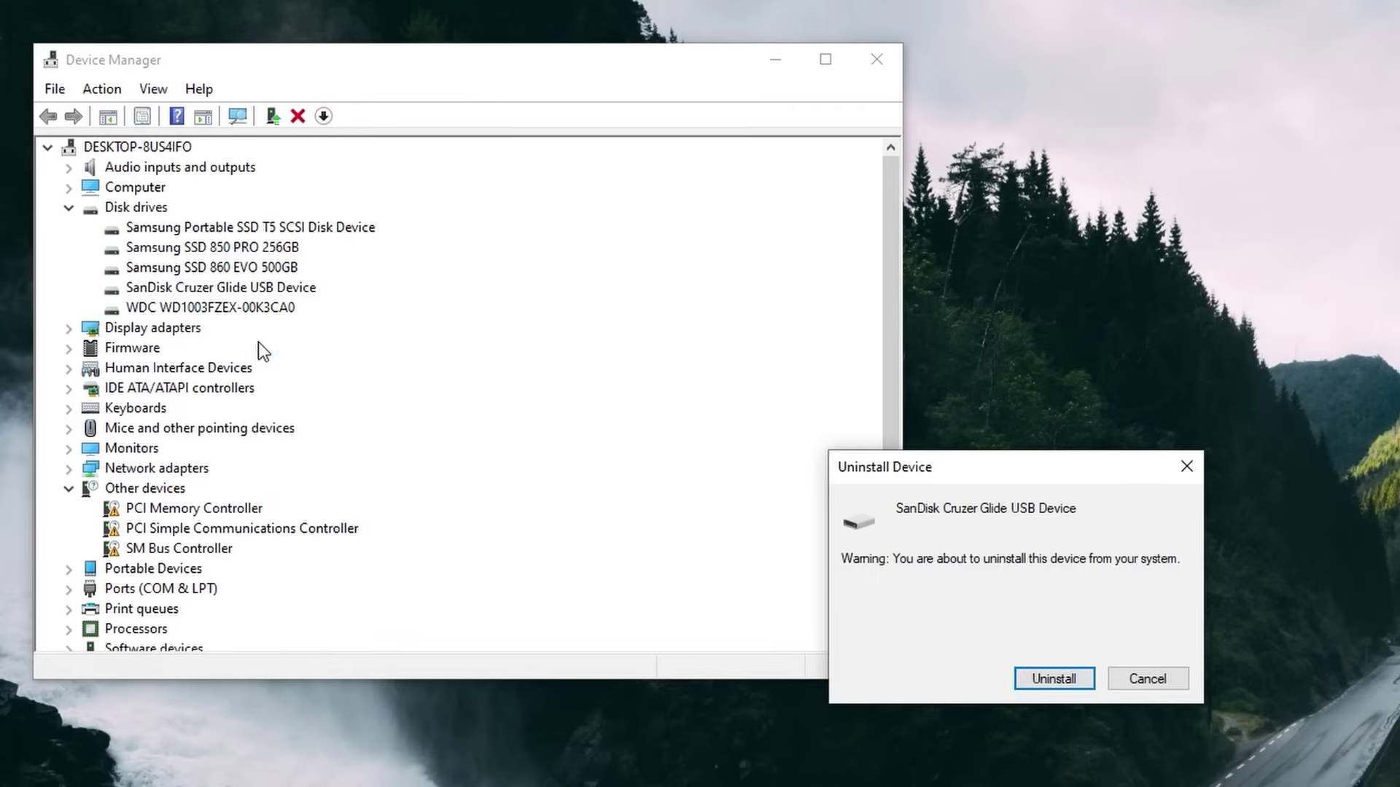
pyautogui.click(1022, 685)
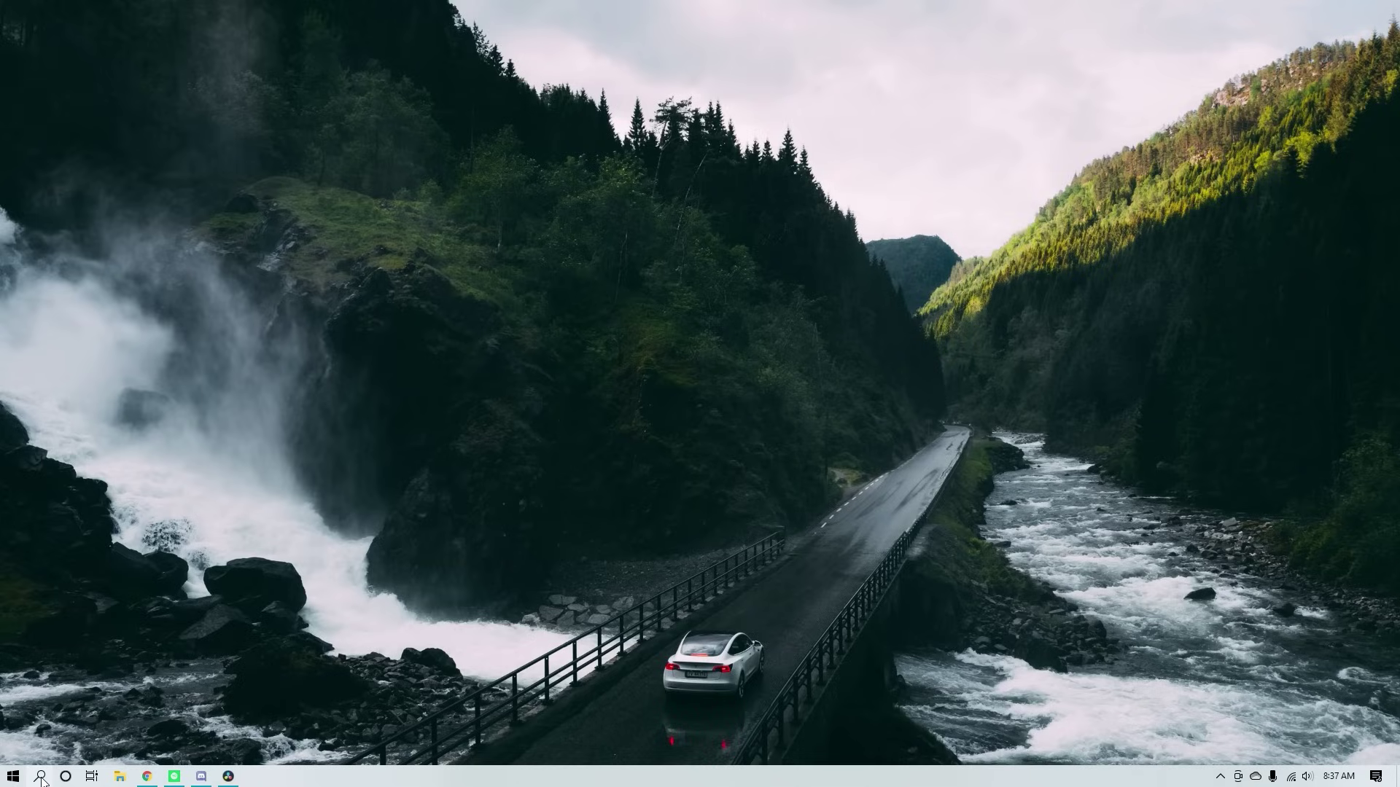
# Step: Open Command Prompt and run chkdsk /f to check and repair the USB drive
pyautogui.click(41, 777)
pyautogui.write('cmd')
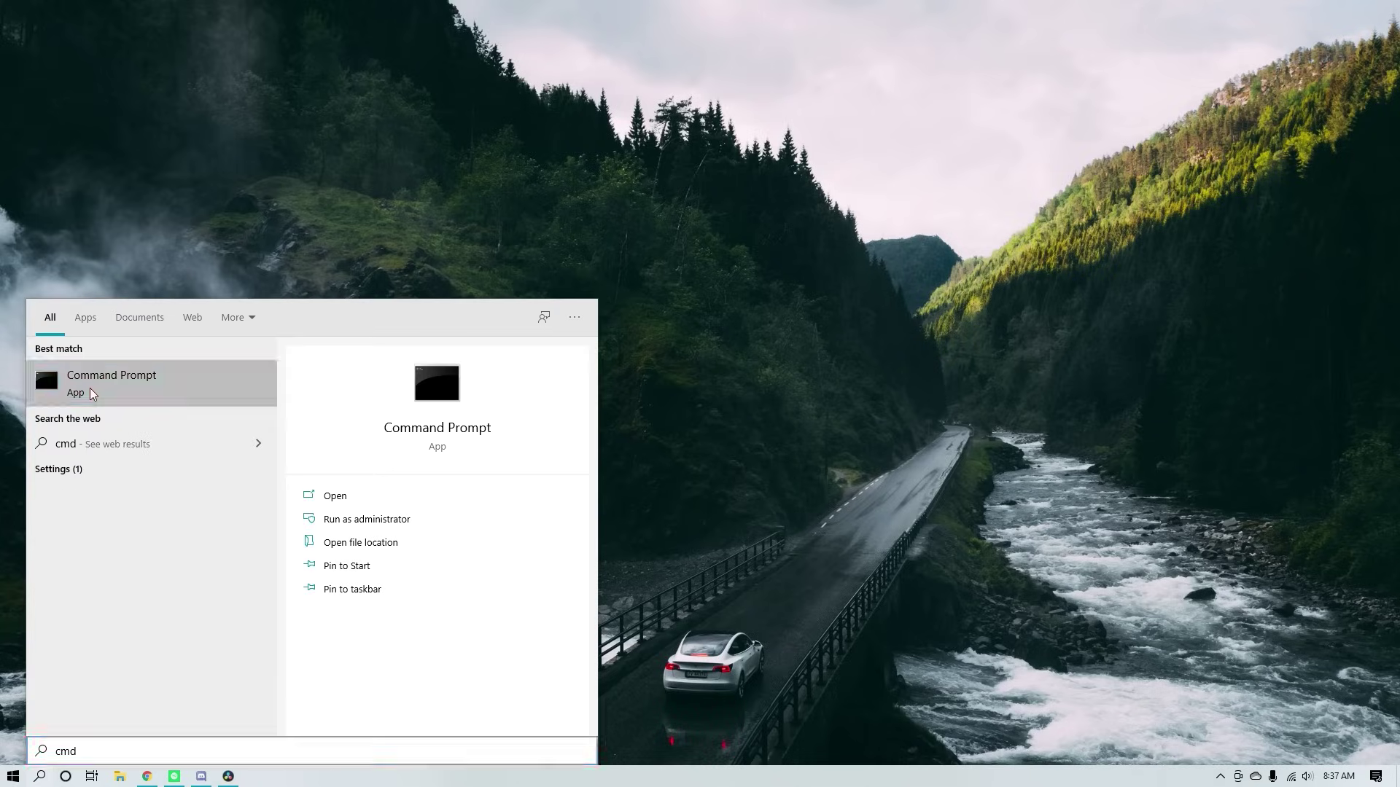
pyautogui.click(93, 394)
pyautogui.moveTo(355, 97); pyautogui.dragTo(592, 238)
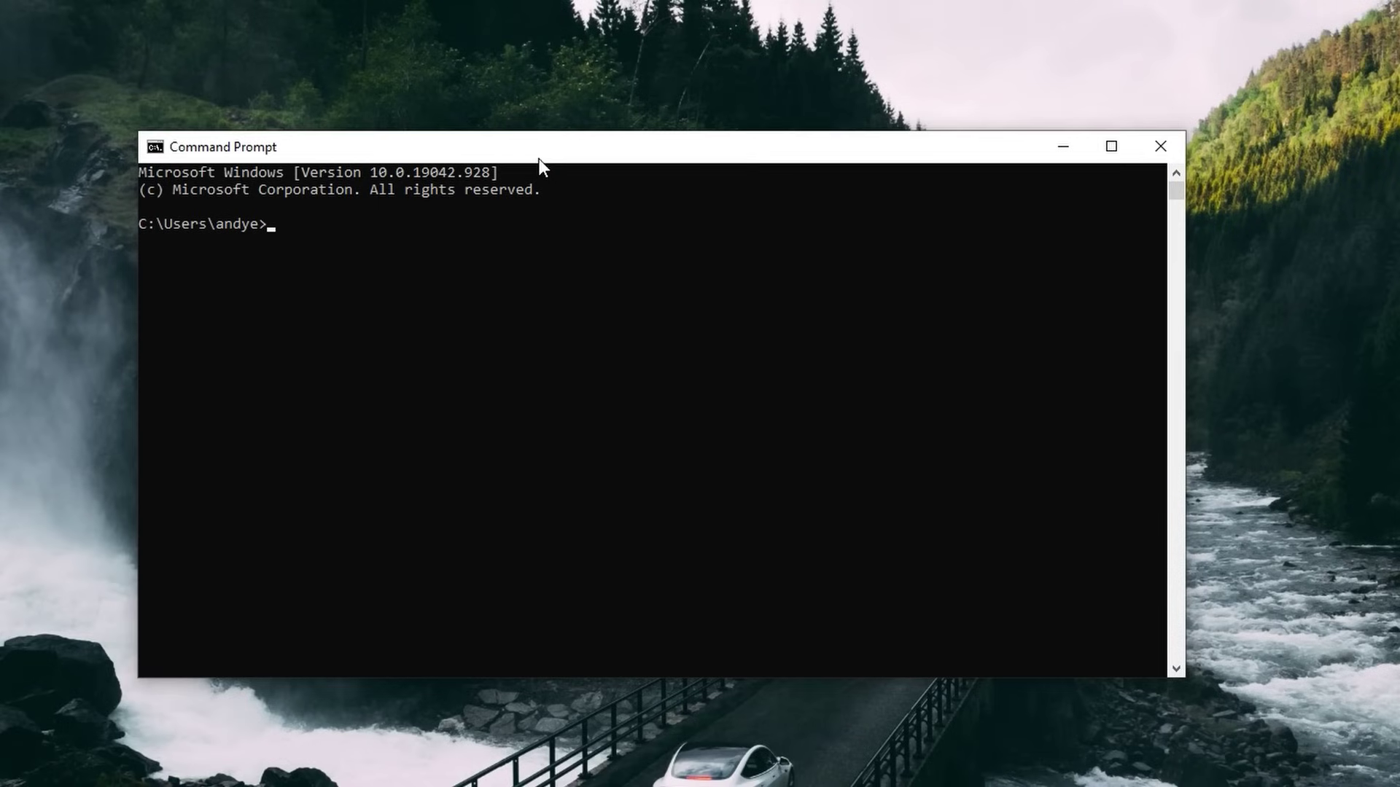
pyautogui.write('chkdsk D: /f')
pyautogui.press('Return')
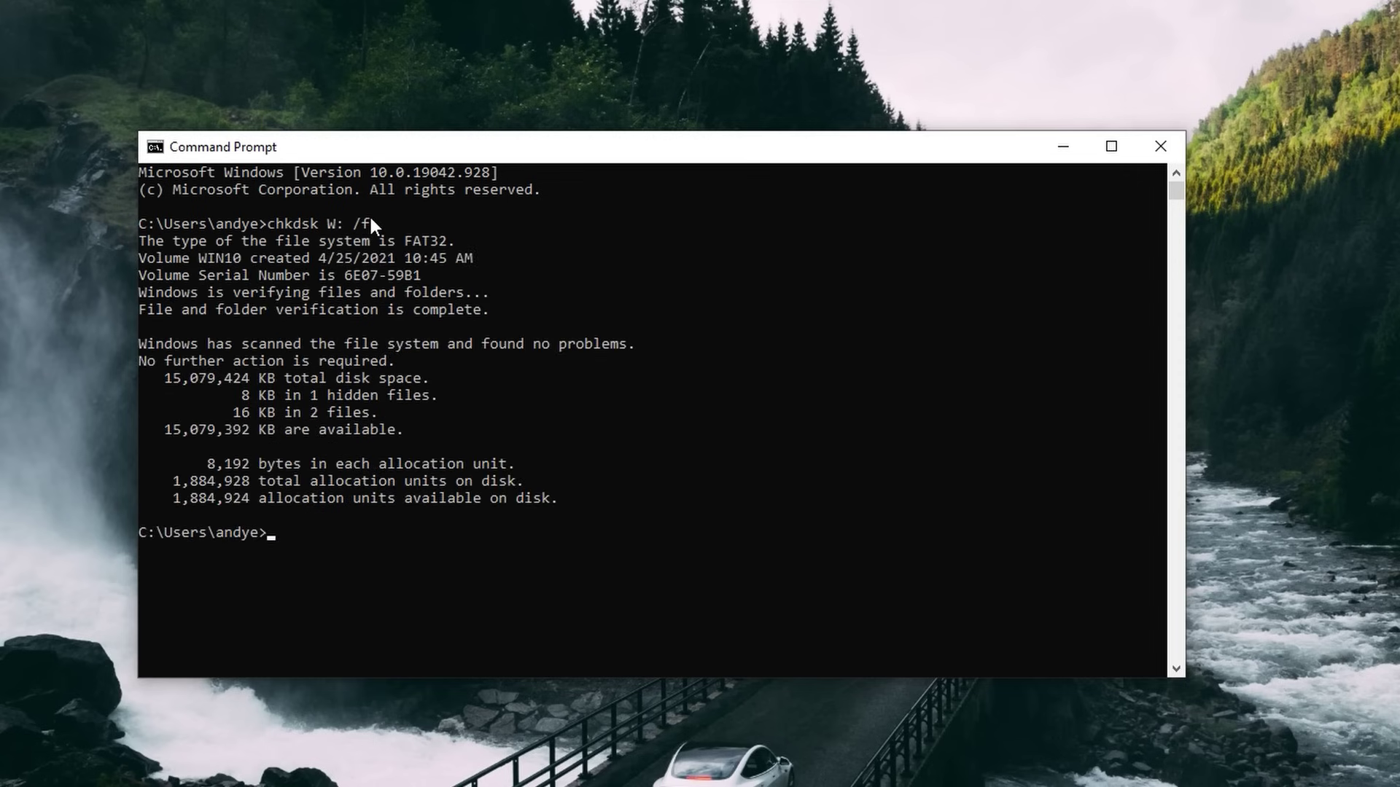
# Step: Paste and run attrib -h -r -s /s /d W:*.*, correcting the drive letter to W
pyautogui.click(269, 538)
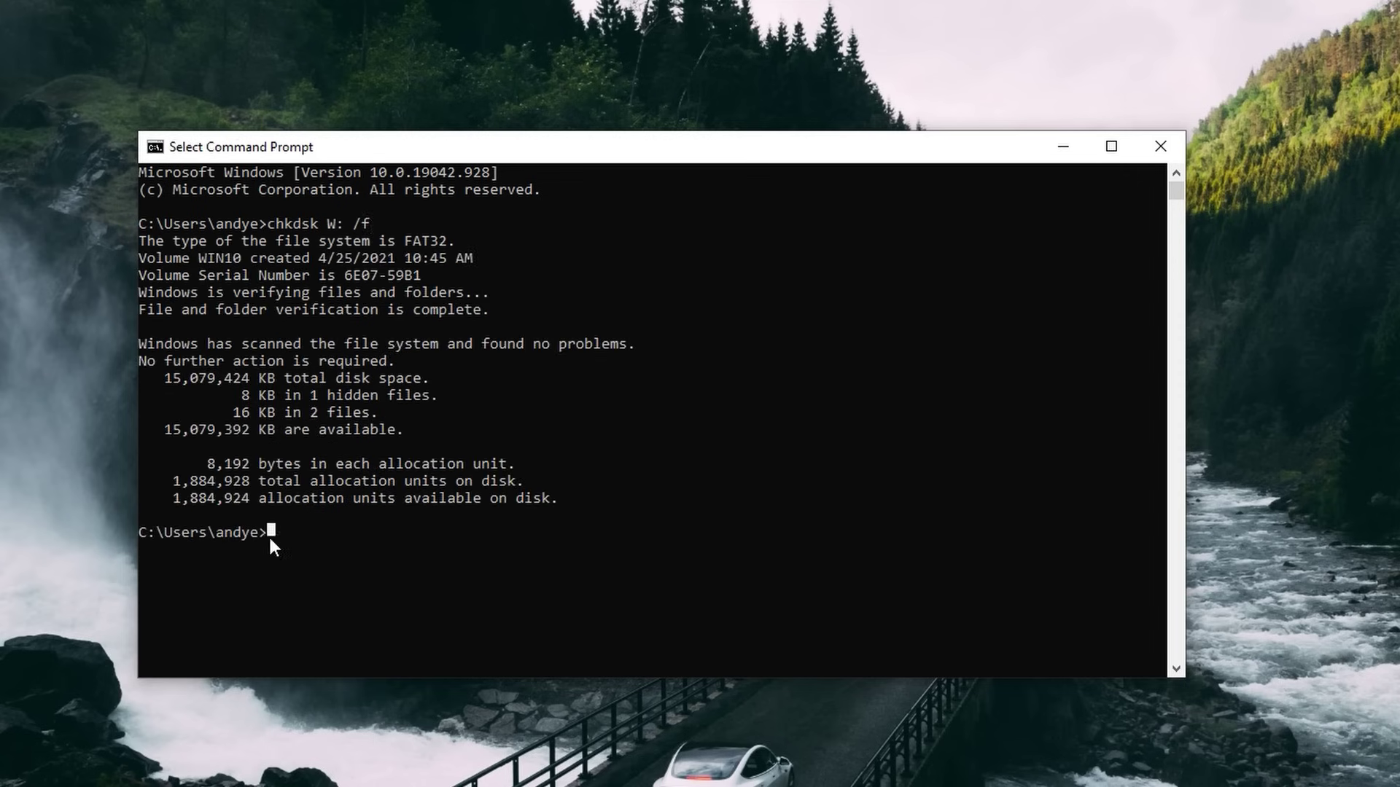
pyautogui.press('Escape')
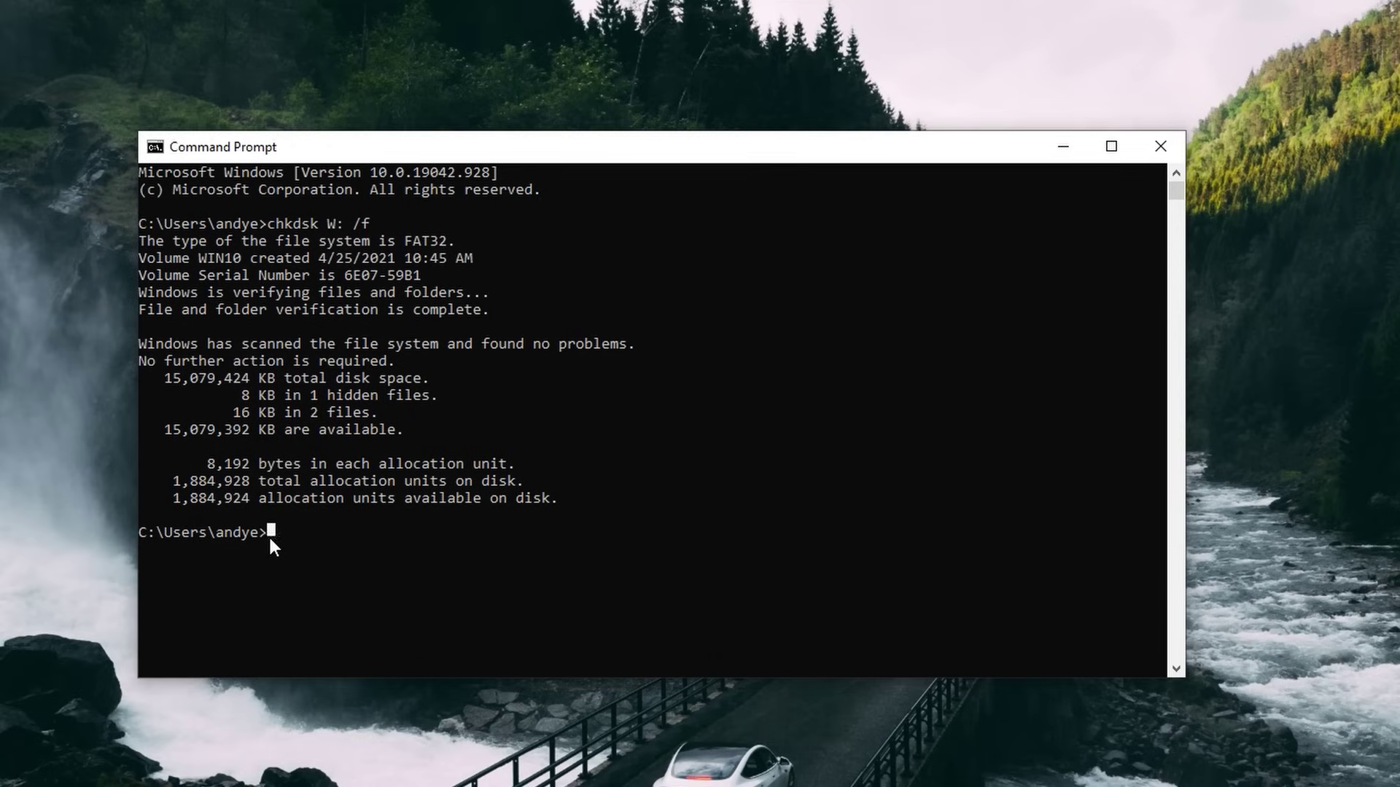
pyautogui.write('attrib -h -r -s /s /d D:*.*')
pyautogui.press('Left')
pyautogui.press('Left')
pyautogui.press('Left')
pyautogui.press('Left')
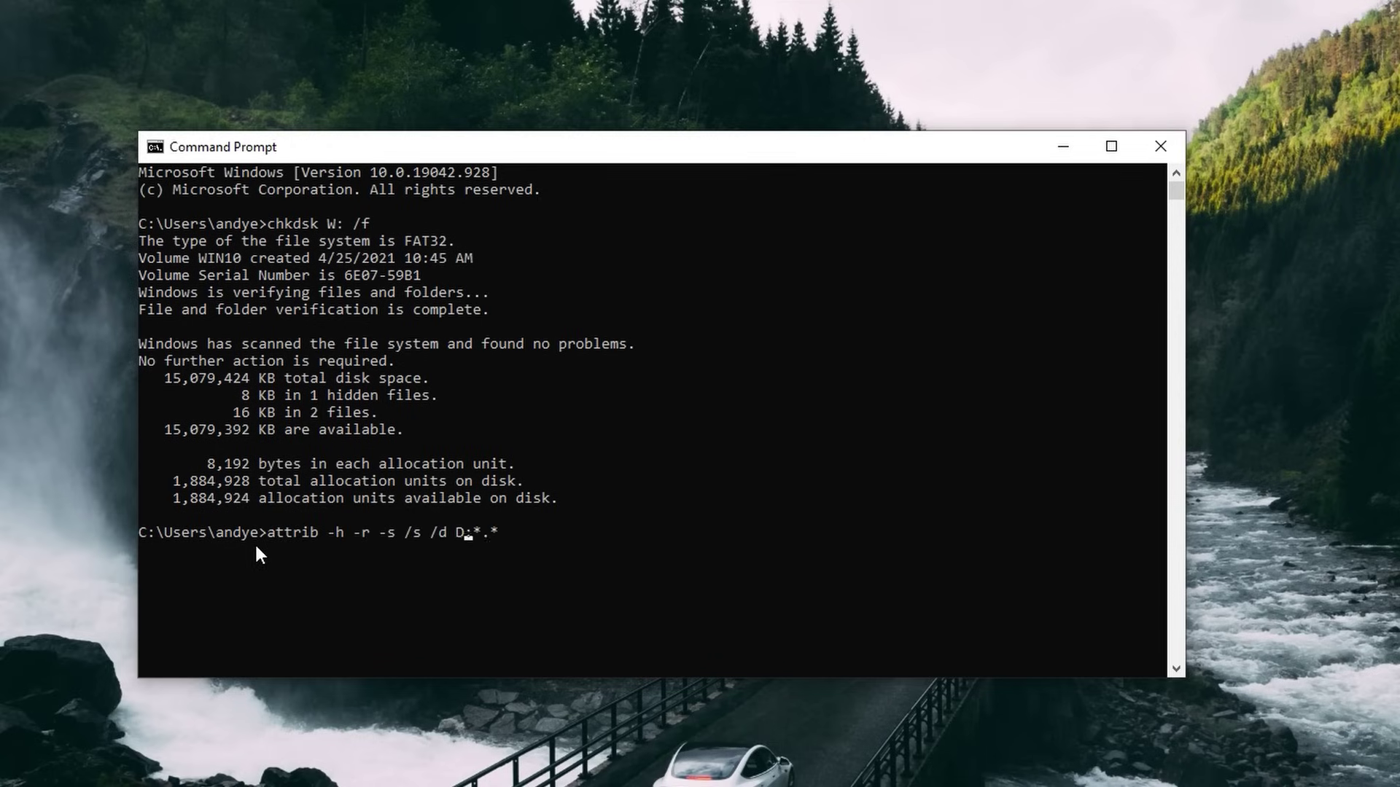
pyautogui.press('BackSpace')
pyautogui.write('W')
pyautogui.press('Return')
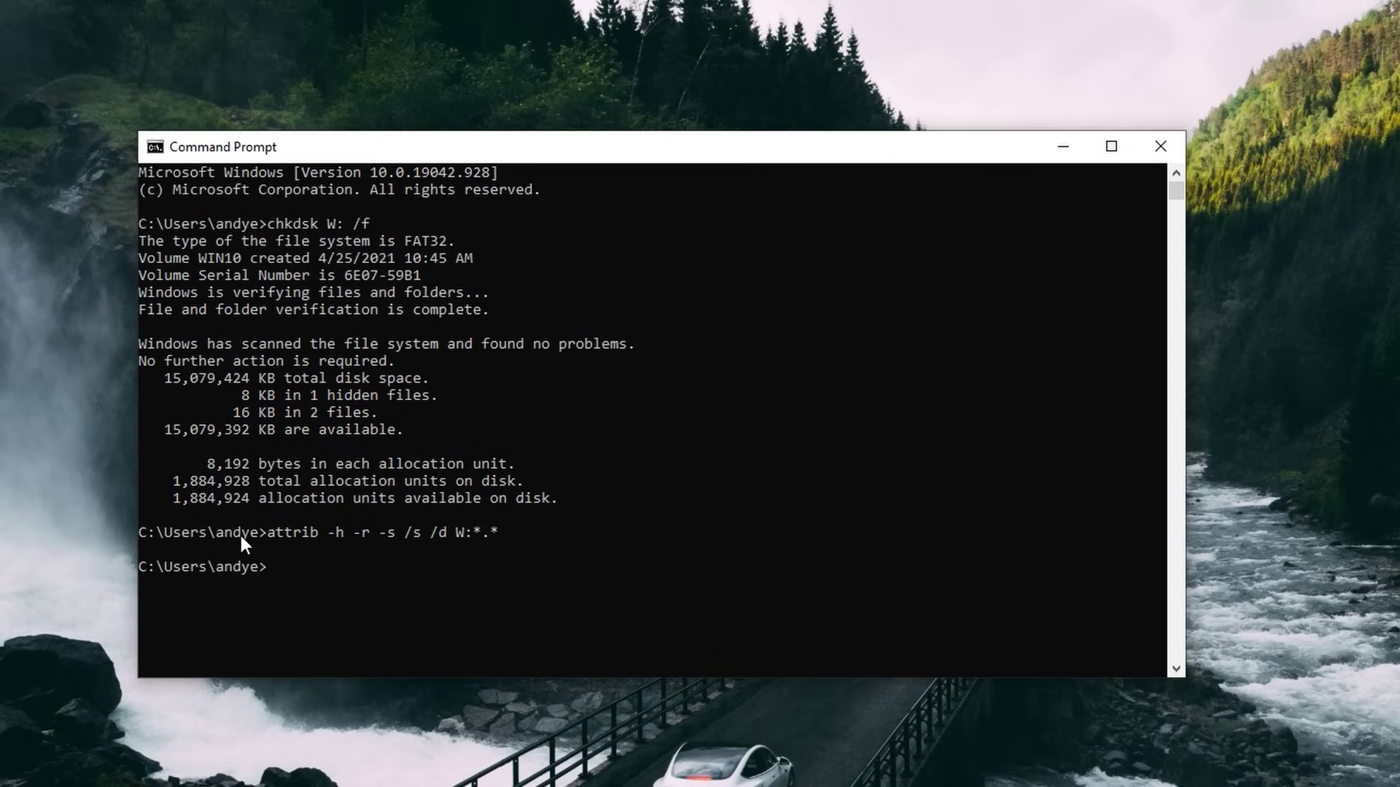